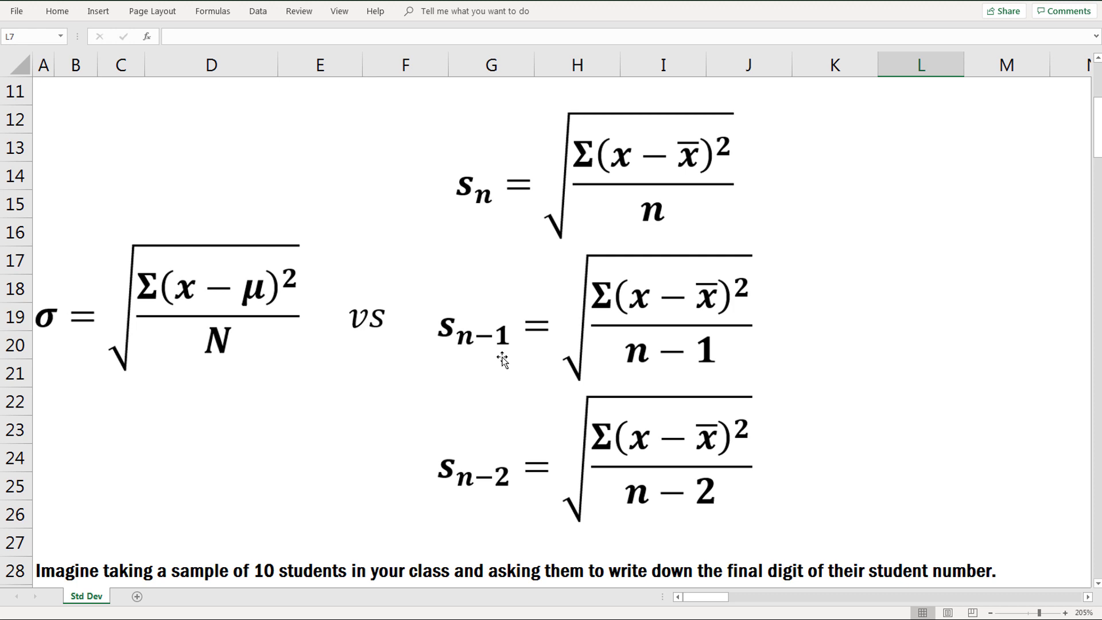
Scroll down to the Sample/Student random-digit table in rows 33–43
{"action": "scroll", "coordinate": [502, 358], "scroll_direction": "down", "scroll_amount": 1}
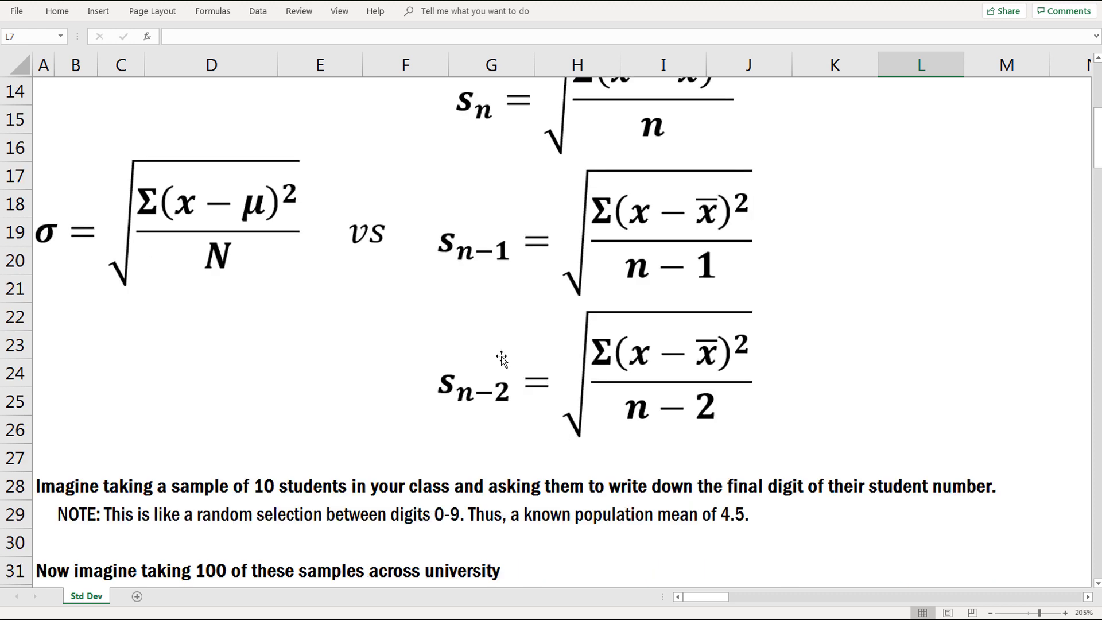
{"action": "scroll", "coordinate": [501, 357], "scroll_direction": "down", "scroll_amount": 2}
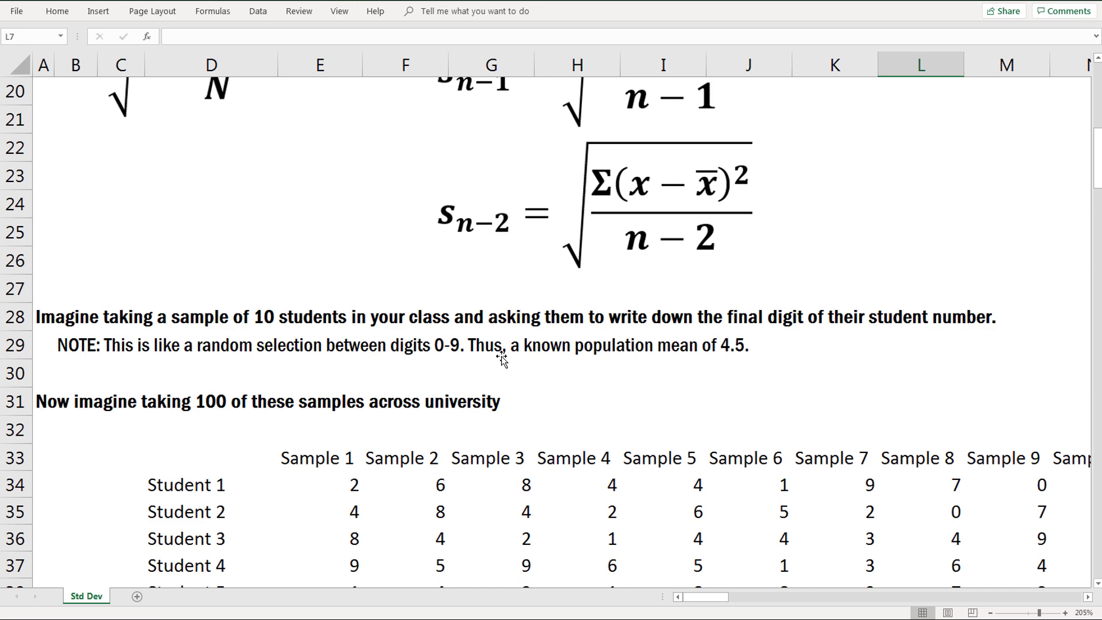
{"action": "scroll", "coordinate": [501, 356], "scroll_direction": "down", "scroll_amount": 2}
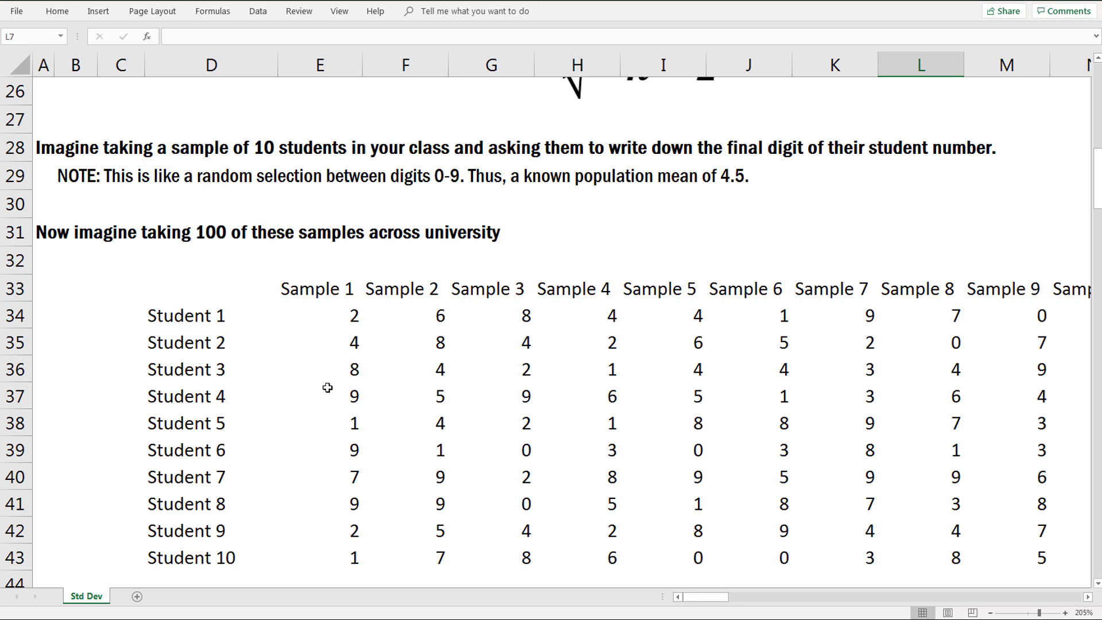
{"action": "scroll", "coordinate": [327, 388], "scroll_direction": "down", "scroll_amount": 1}
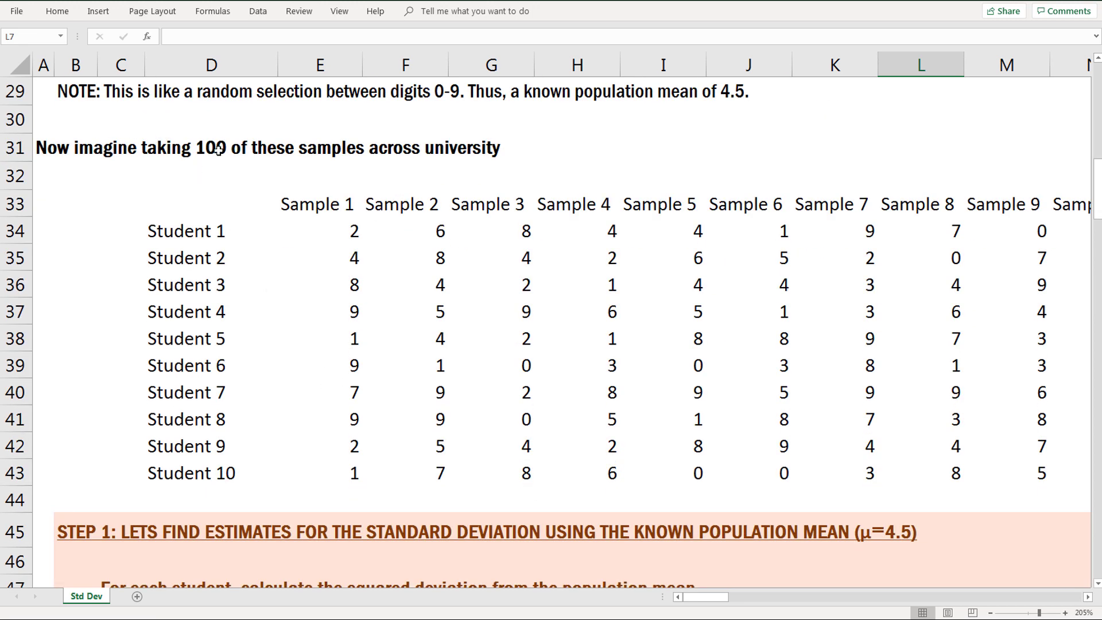
{"action": "left_click", "coordinate": [312, 230]}
{"action": "left_click_drag", "start_coordinate": [311, 231], "coordinate": [339, 467]}
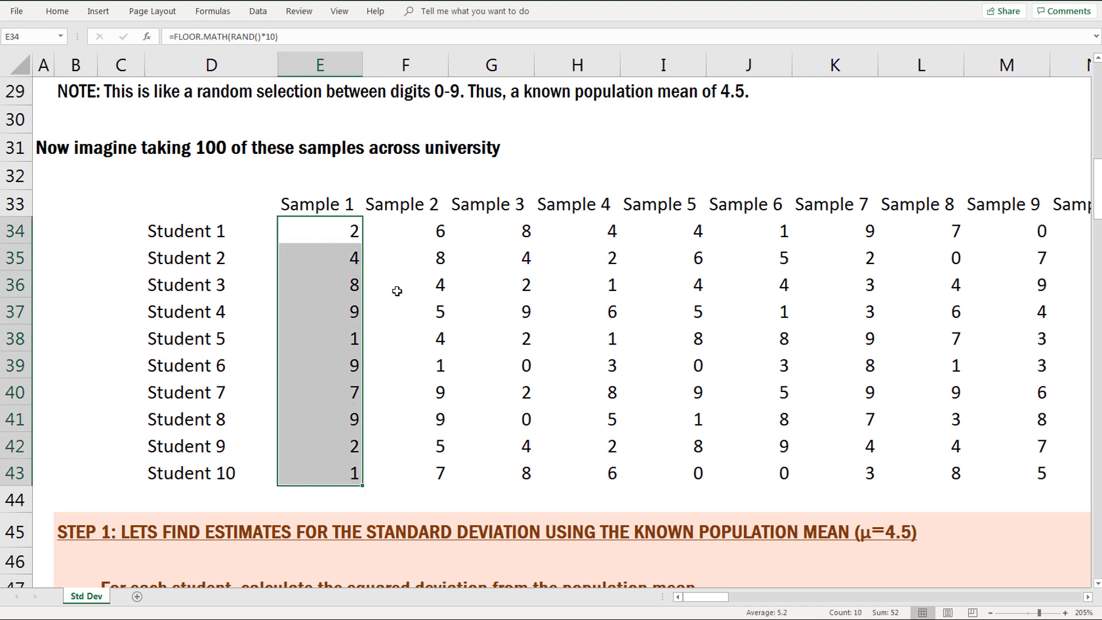
{"action": "left_click_drag", "start_coordinate": [399, 234], "coordinate": [438, 472]}
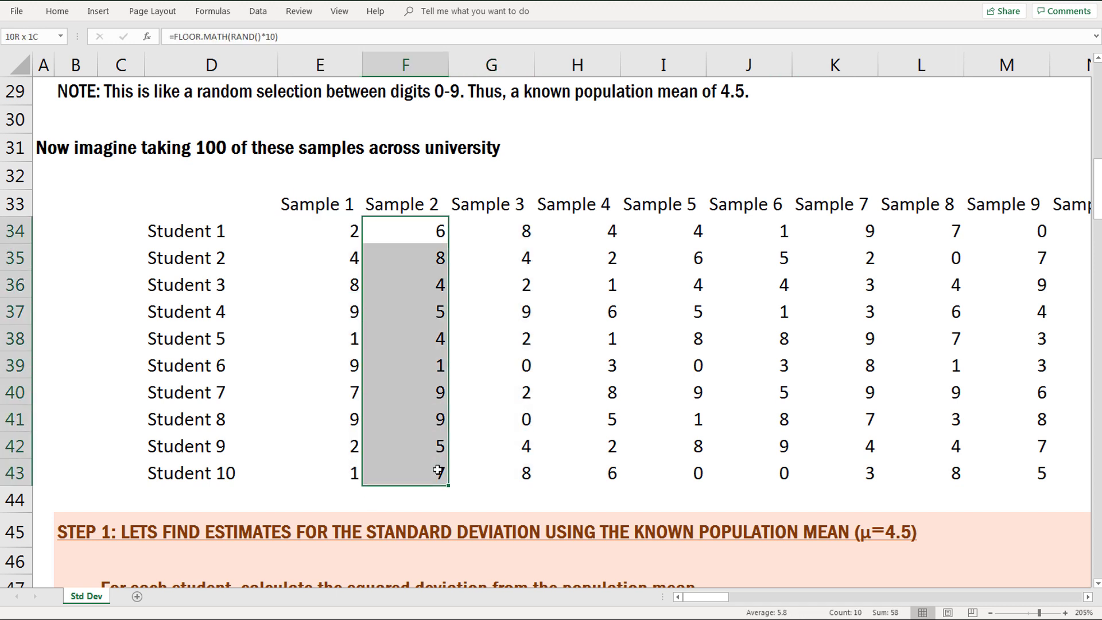
{"action": "left_click_drag", "start_coordinate": [491, 227], "coordinate": [511, 484]}
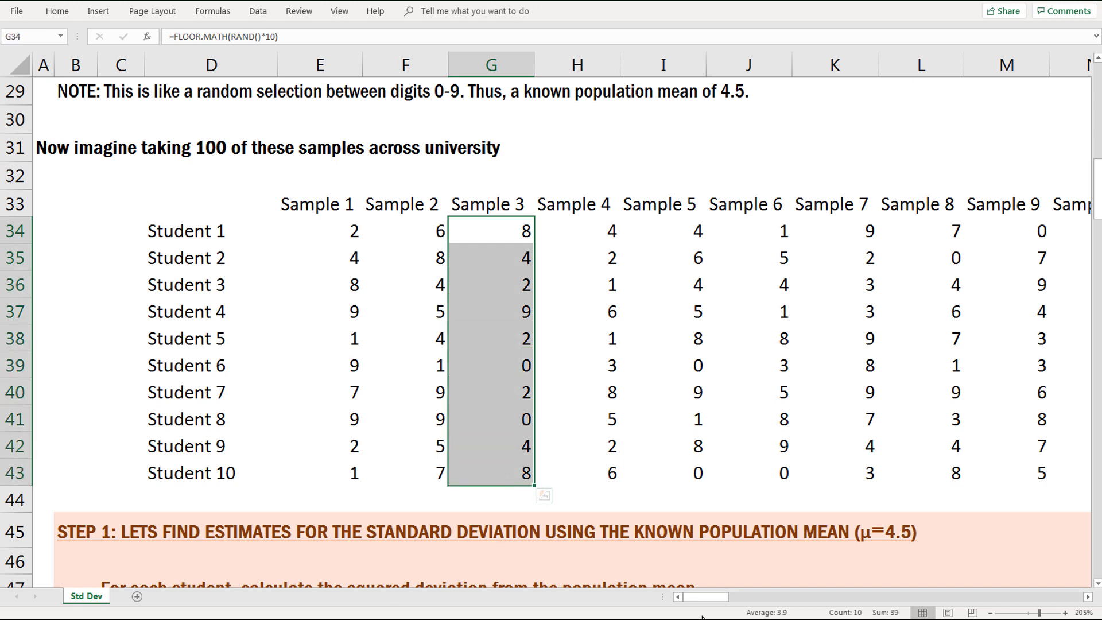
{"action": "mouse_move", "coordinate": [708, 603]}
{"action": "left_mouse_down"}
{"action": "mouse_move", "coordinate": [805, 615]}
{"action": "mouse_move", "coordinate": [705, 614]}
{"action": "left_mouse_up"}
{"action": "scroll", "coordinate": [388, 428], "scroll_direction": "up", "scroll_amount": 7}
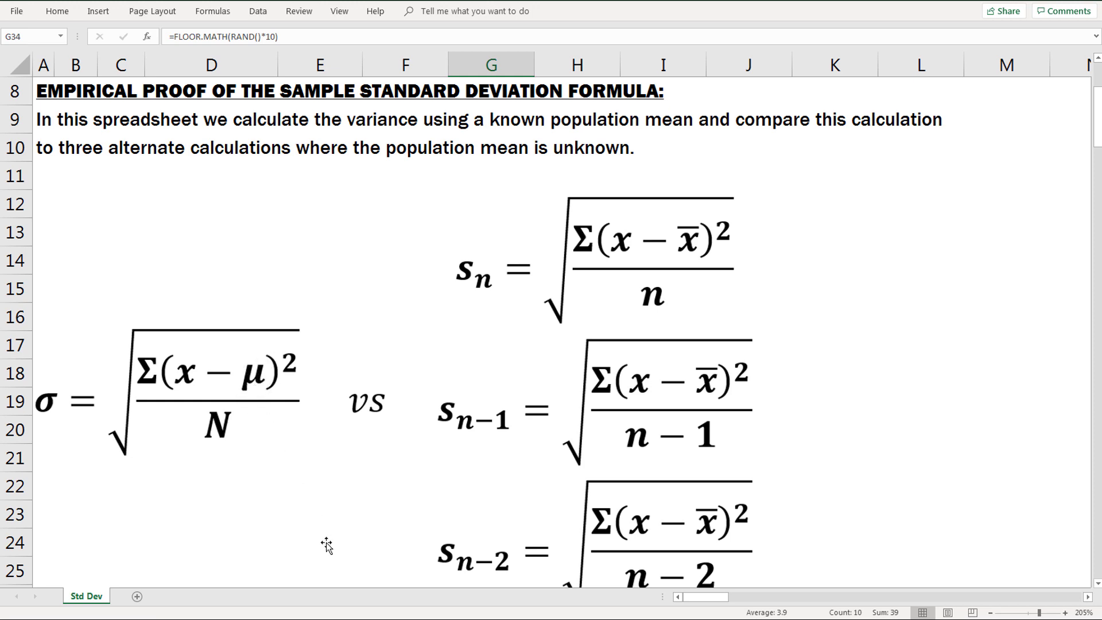
Show E50's squared-deviation formula =(E34-4.5)^2 and compare it with the raw digits above
{"action": "scroll", "coordinate": [326, 544], "scroll_direction": "down", "scroll_amount": 7}
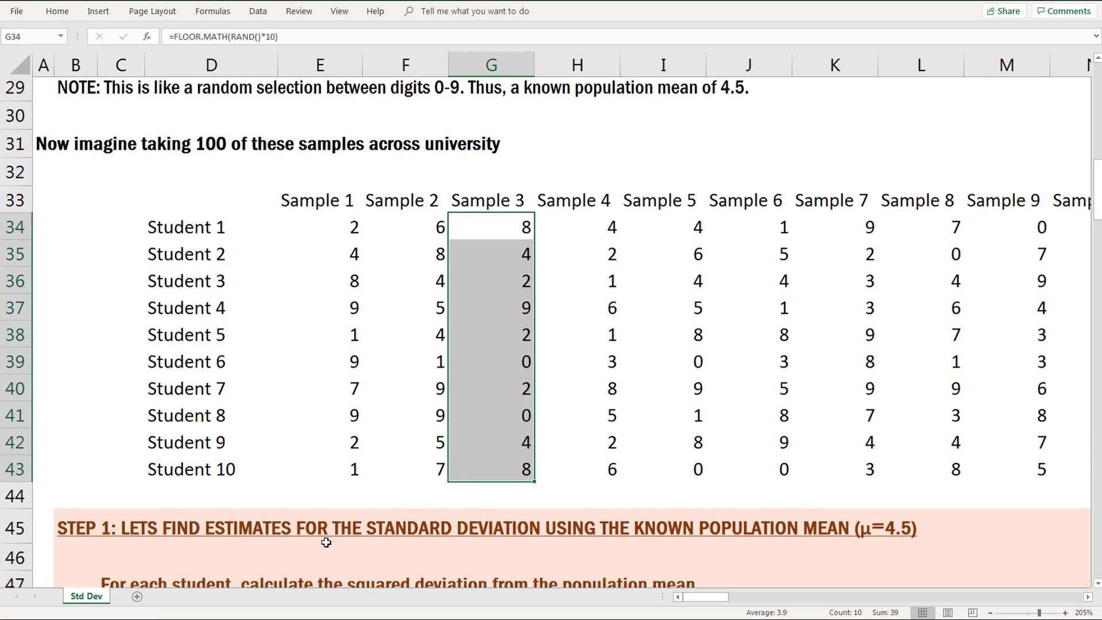
{"action": "scroll", "coordinate": [326, 542], "scroll_direction": "down", "scroll_amount": 5}
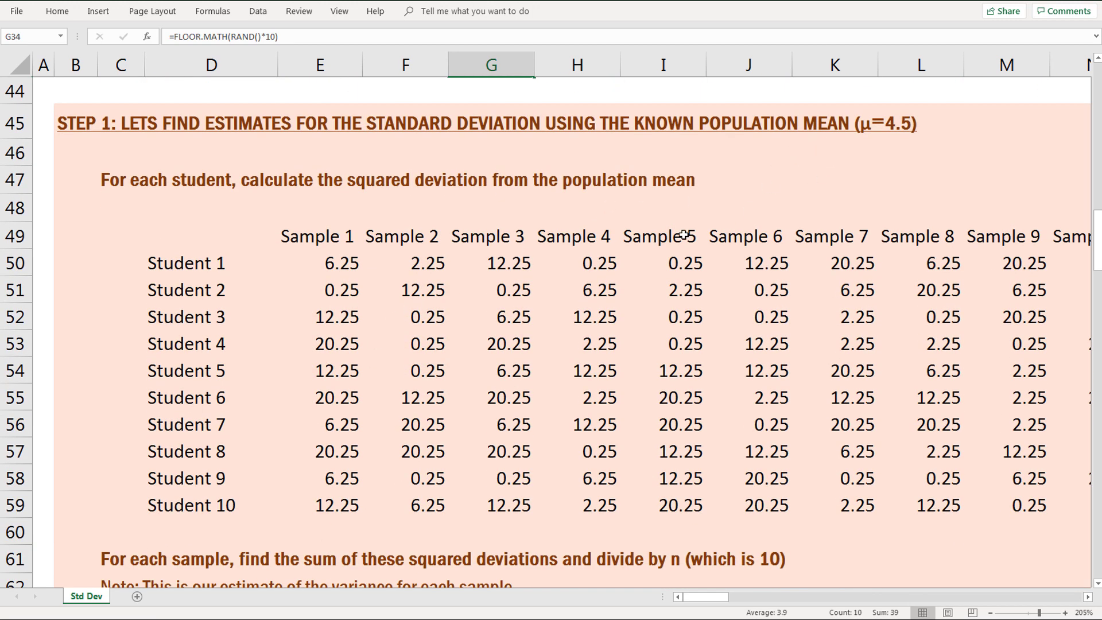
{"action": "left_click", "coordinate": [327, 269]}
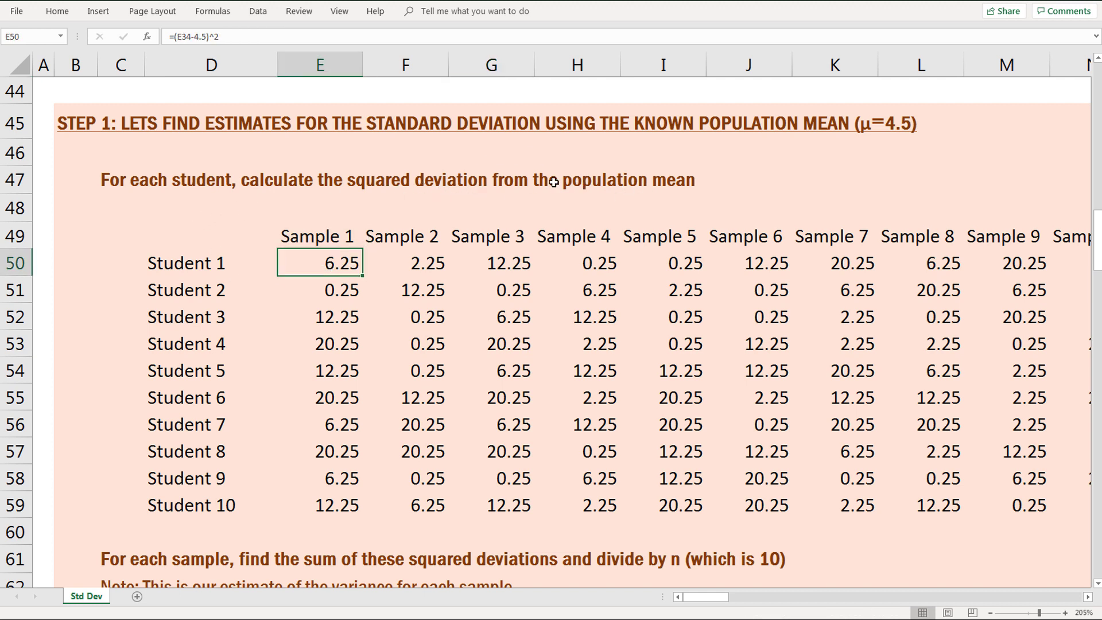
{"action": "scroll", "coordinate": [266, 344], "scroll_direction": "up", "scroll_amount": 1}
{"action": "scroll", "coordinate": [266, 344], "scroll_direction": "up", "scroll_amount": 10}
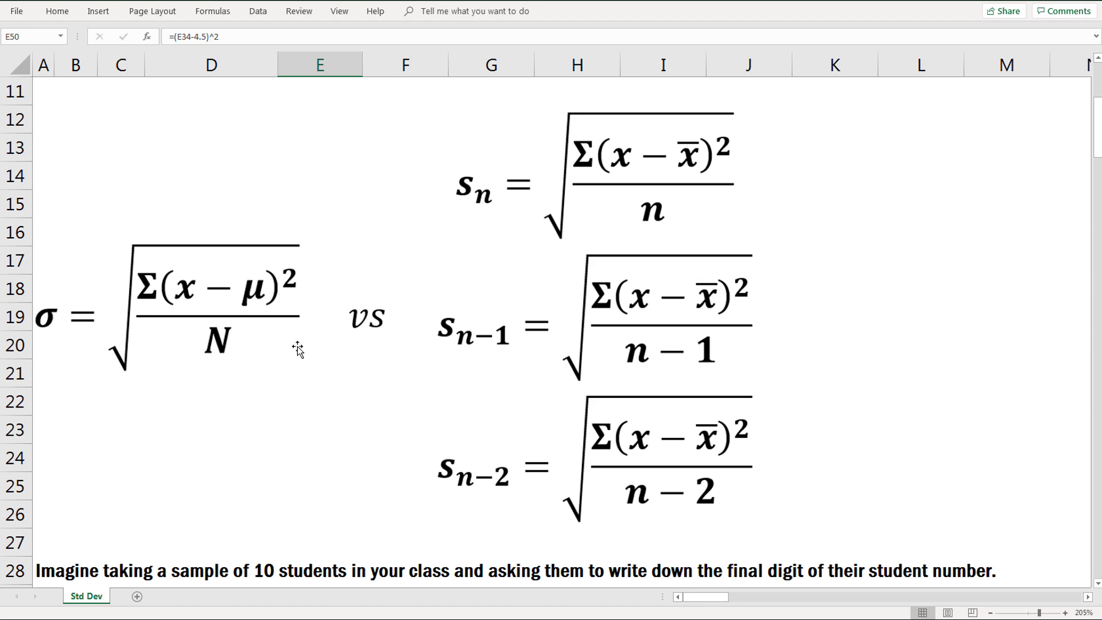
{"action": "scroll", "coordinate": [408, 461], "scroll_direction": "down", "scroll_amount": 6}
{"action": "scroll", "coordinate": [409, 461], "scroll_direction": "down", "scroll_amount": 5}
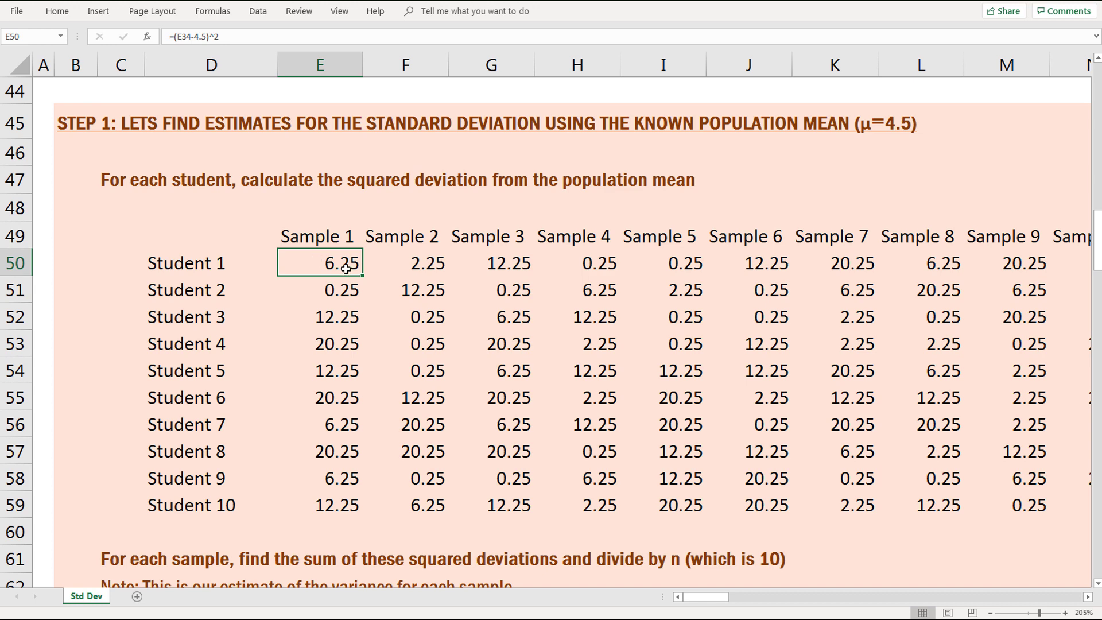
Check the Sample 1 digits for Students 1–6, then return to the Step 1 table
{"action": "scroll", "coordinate": [341, 287], "scroll_direction": "up", "scroll_amount": 4}
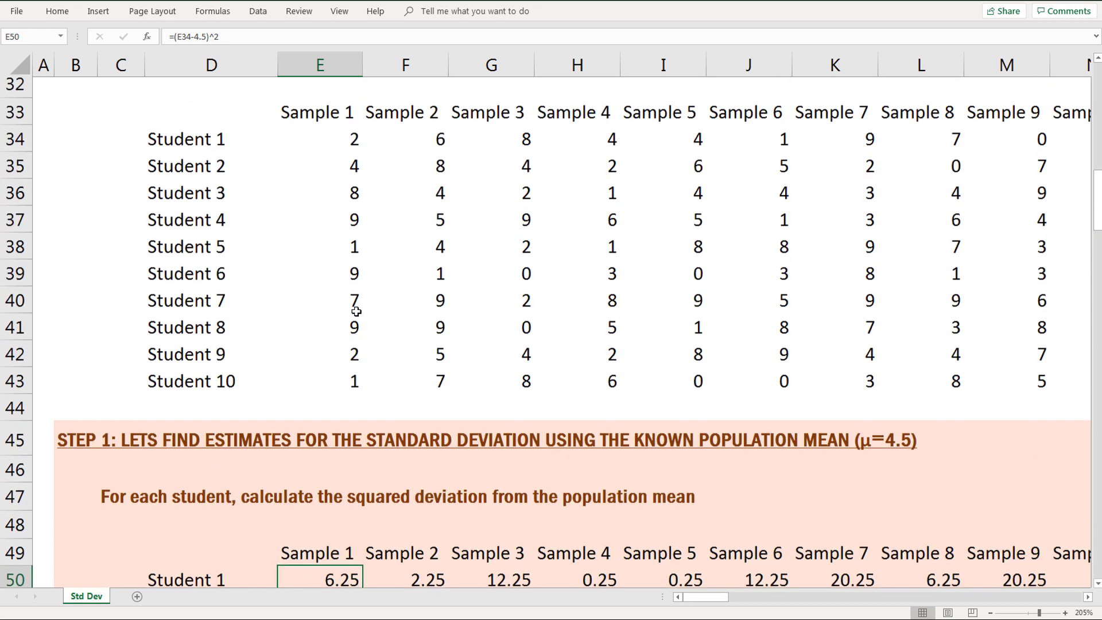
{"action": "left_click", "coordinate": [338, 151]}
{"action": "left_click", "coordinate": [342, 173]}
{"action": "left_click", "coordinate": [340, 201]}
{"action": "left_click", "coordinate": [342, 228]}
{"action": "left_click", "coordinate": [342, 255]}
{"action": "left_click", "coordinate": [341, 272]}
{"action": "scroll", "coordinate": [369, 329], "scroll_direction": "down", "scroll_amount": 5}
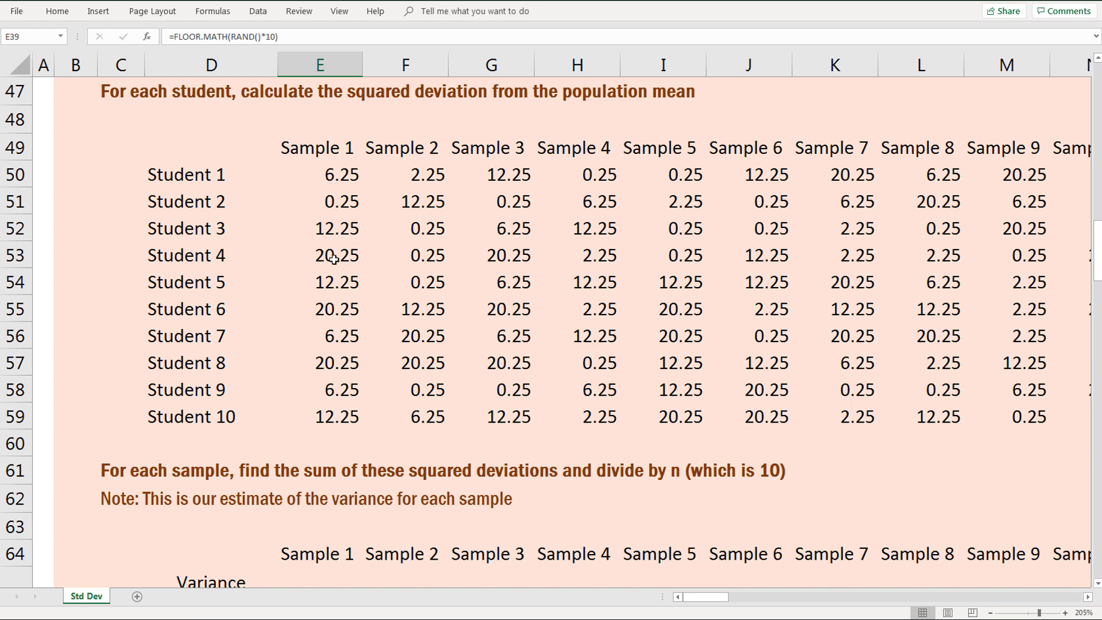
Select Sample 1's ten squared deviations in E50:E59
{"action": "left_click", "coordinate": [313, 179]}
{"action": "key", "text": "ctrl+shift+Down"}
{"action": "left_click", "coordinate": [313, 179]}
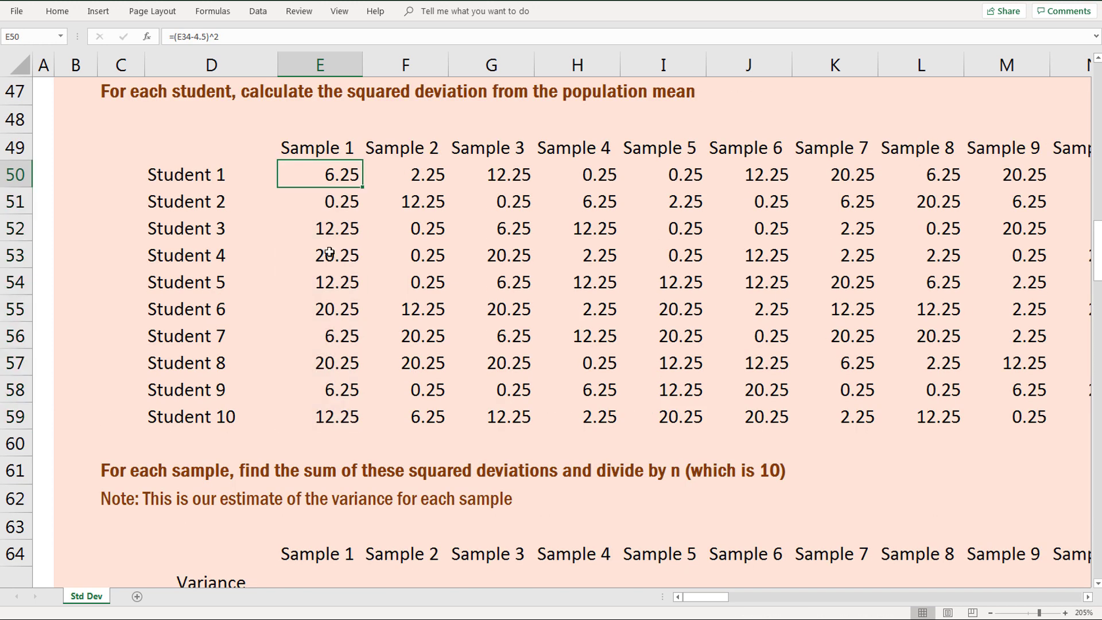
{"action": "left_click_drag", "start_coordinate": [331, 417], "coordinate": [317, 178]}
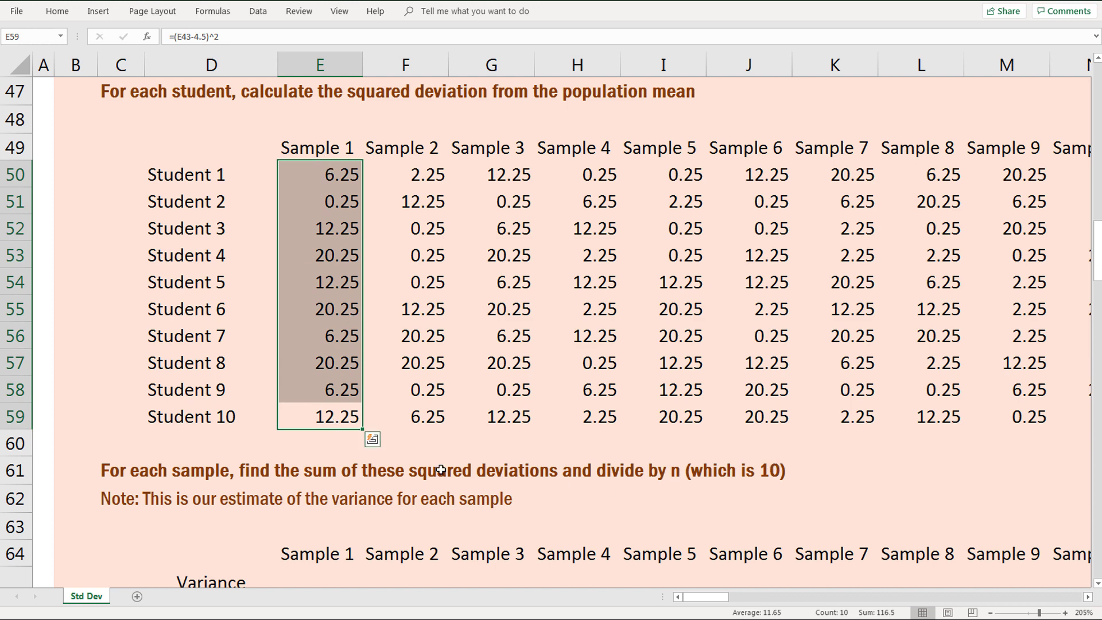
Review the =SUM(...)/10 variance estimates in row 65 for Samples 1–6
{"action": "scroll", "coordinate": [440, 470], "scroll_direction": "down", "scroll_amount": 2}
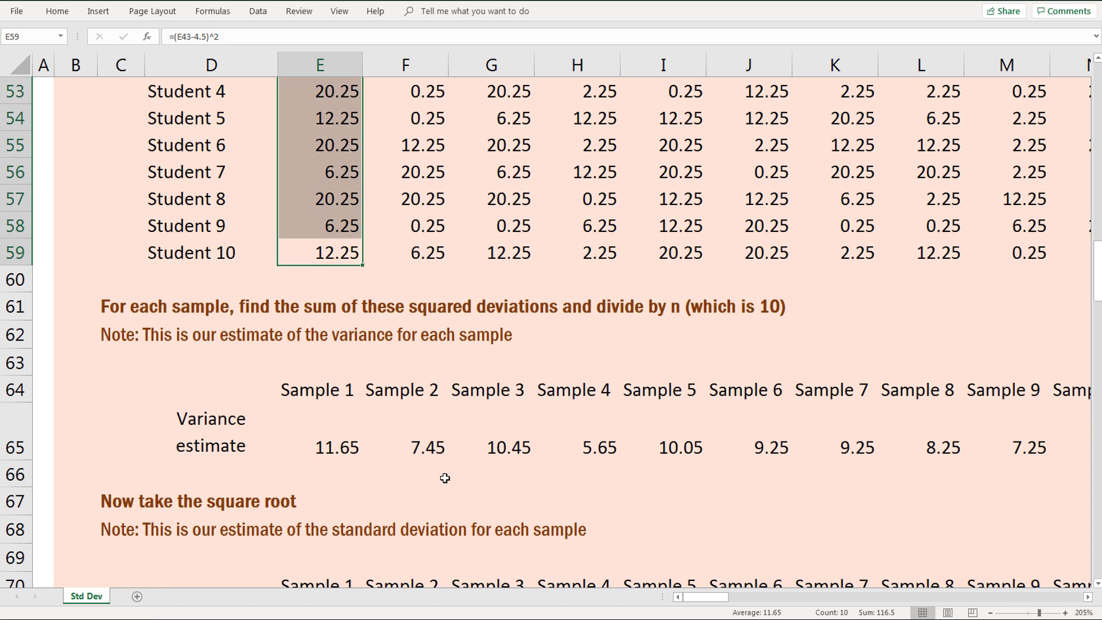
{"action": "left_click", "coordinate": [328, 440]}
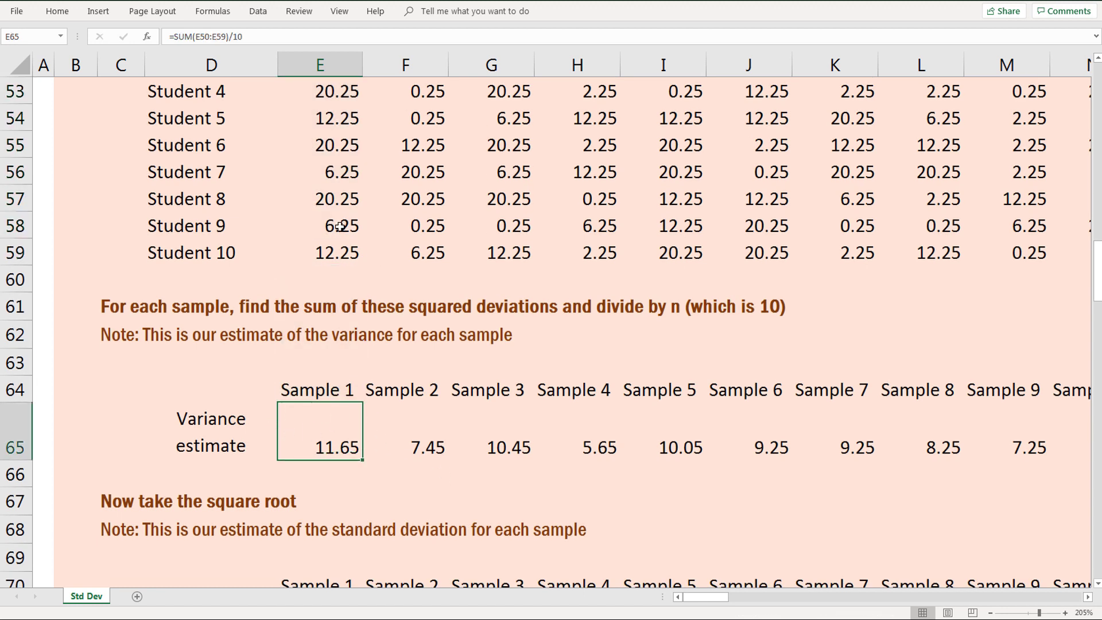
{"action": "left_click", "coordinate": [405, 431]}
{"action": "left_click", "coordinate": [498, 443]}
{"action": "left_click", "coordinate": [610, 444]}
{"action": "left_click", "coordinate": [669, 436]}
{"action": "left_click", "coordinate": [763, 443]}
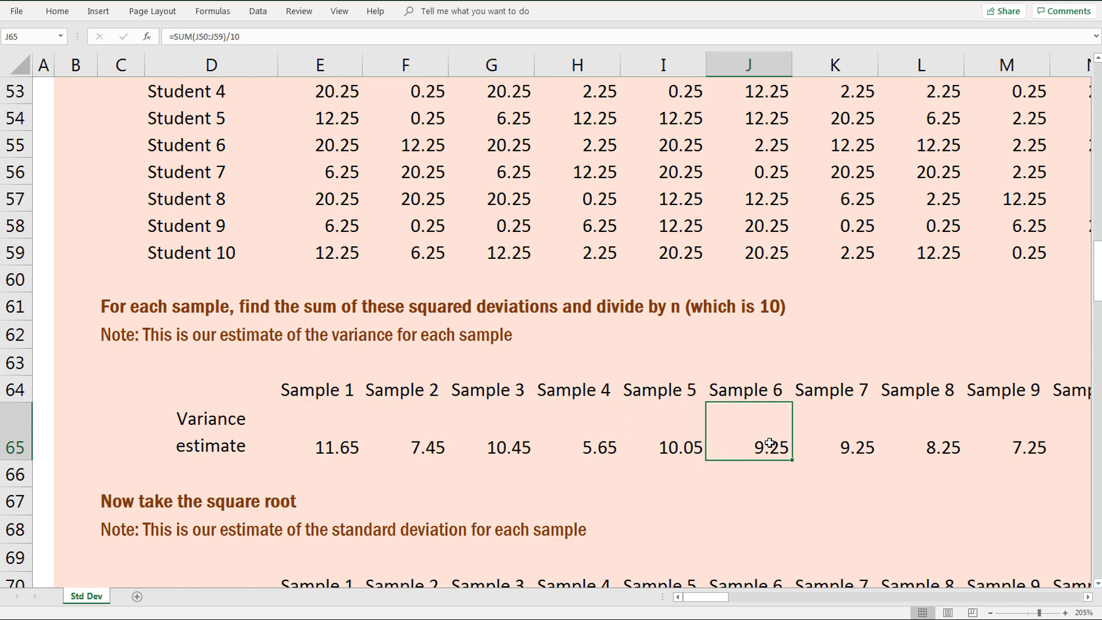
{"action": "left_click", "coordinate": [409, 440]}
{"action": "left_click", "coordinate": [499, 445]}
{"action": "left_click", "coordinate": [609, 443]}
Check the Sample 3 random digits for Students 1 through 10
{"action": "scroll", "coordinate": [605, 402], "scroll_direction": "up", "scroll_amount": 5}
{"action": "scroll", "coordinate": [605, 448], "scroll_direction": "up", "scroll_amount": 3}
{"action": "left_click", "coordinate": [496, 147]}
{"action": "left_click", "coordinate": [504, 167]}
{"action": "left_click", "coordinate": [506, 198]}
{"action": "left_click", "coordinate": [508, 281]}
{"action": "left_click", "coordinate": [512, 390]}
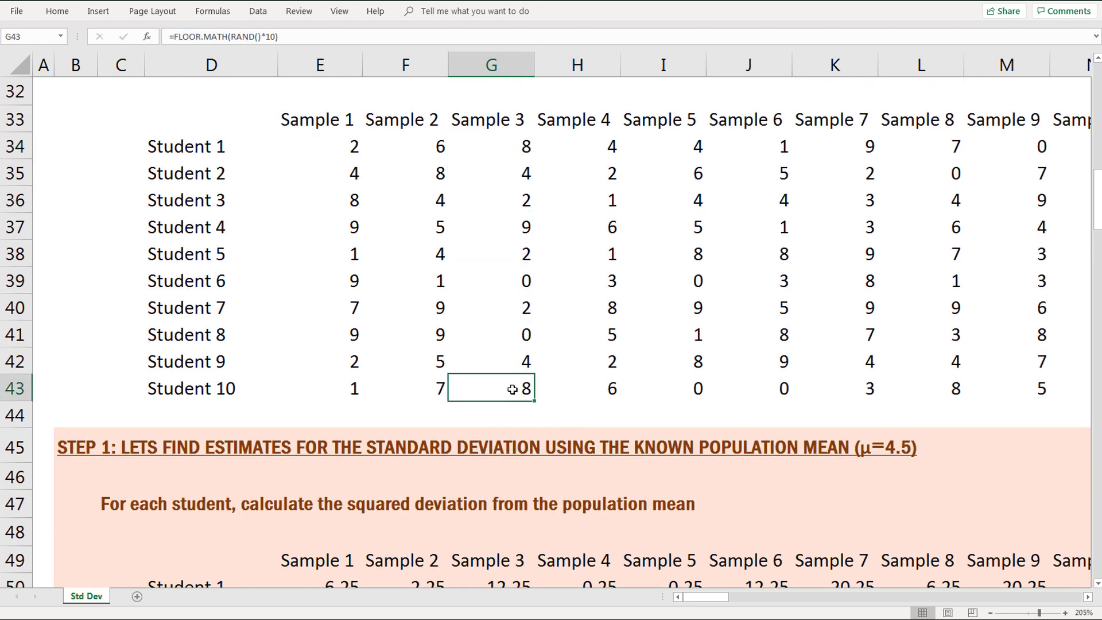
{"action": "scroll", "coordinate": [520, 383], "scroll_direction": "down", "scroll_amount": 8}
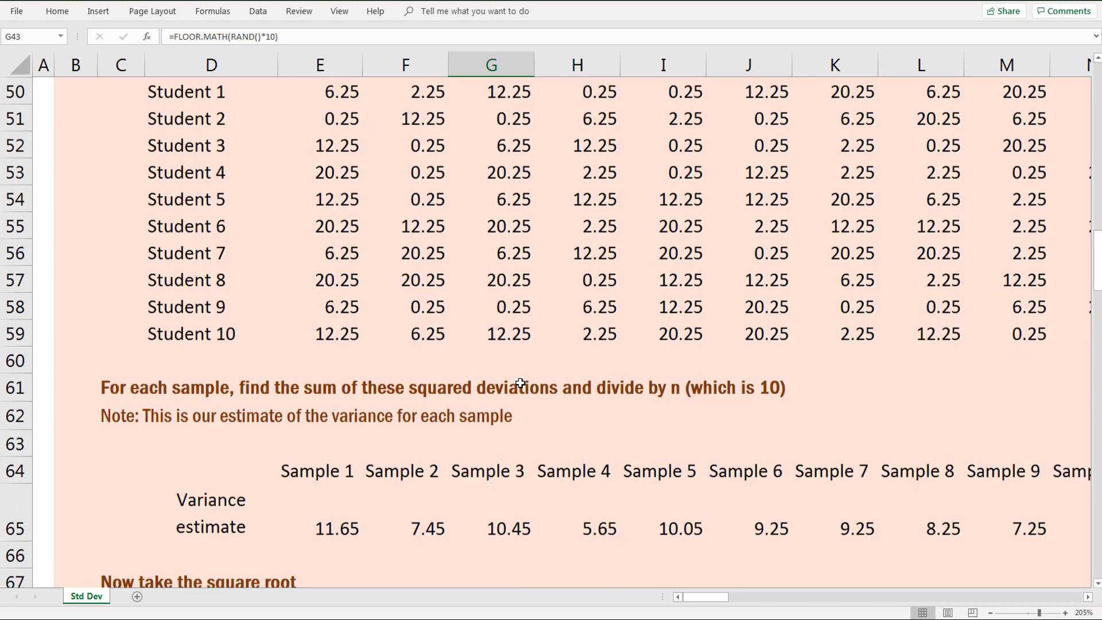
{"action": "scroll", "coordinate": [519, 383], "scroll_direction": "down", "scroll_amount": 2}
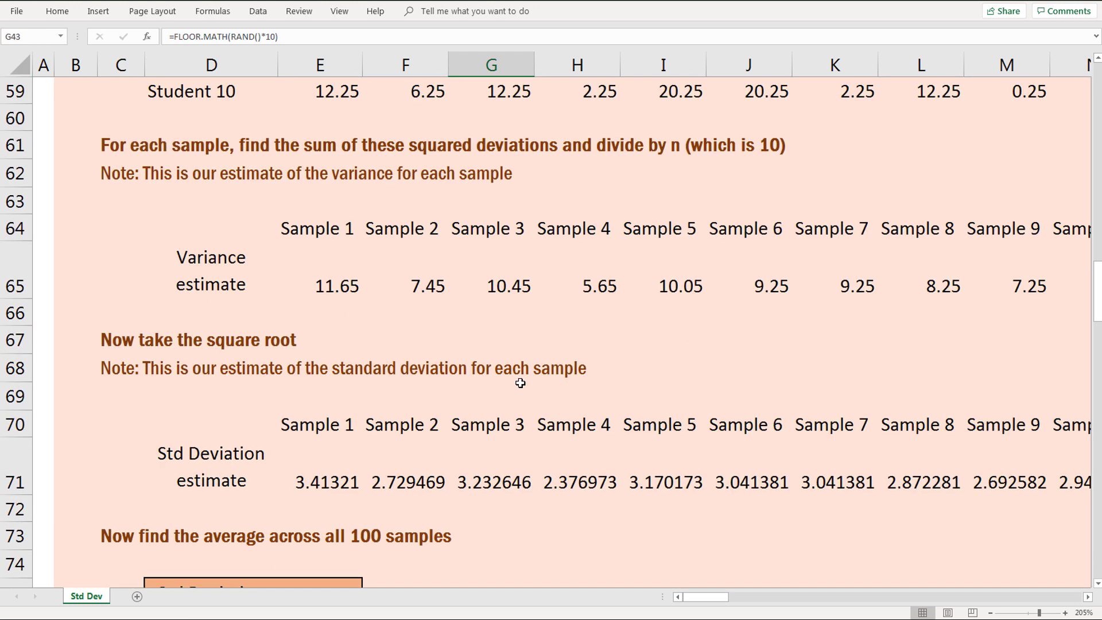
{"action": "left_click", "coordinate": [316, 408]}
{"action": "left_click", "coordinate": [378, 397]}
{"action": "left_click", "coordinate": [317, 195]}
{"action": "left_click", "coordinate": [337, 389]}
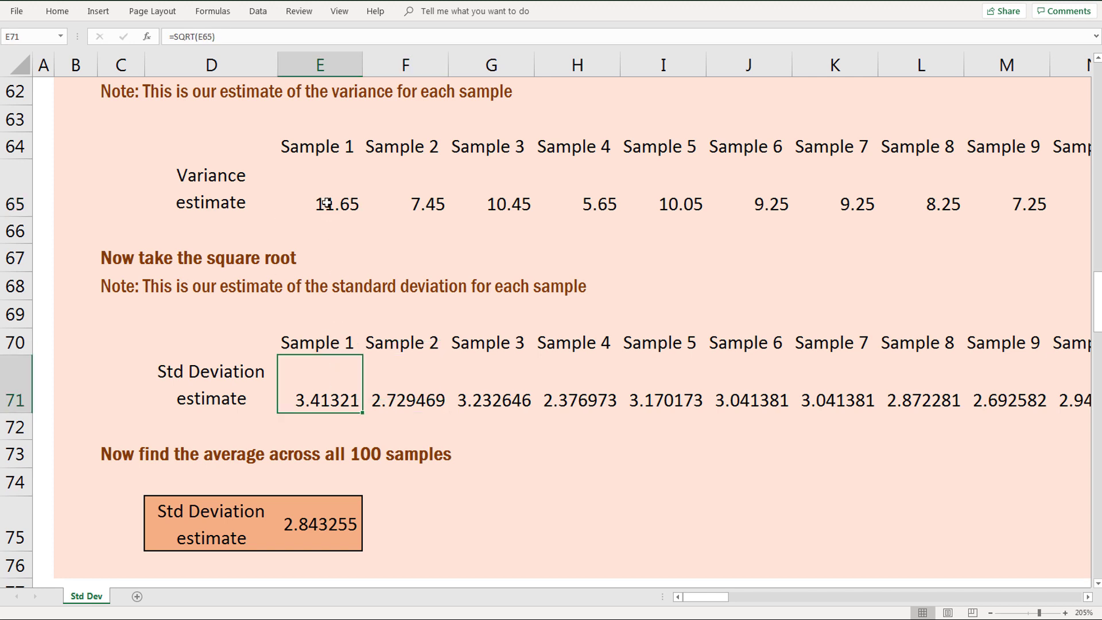
{"action": "left_click", "coordinate": [383, 412]}
{"action": "left_click", "coordinate": [491, 401]}
{"action": "left_click", "coordinate": [559, 394]}
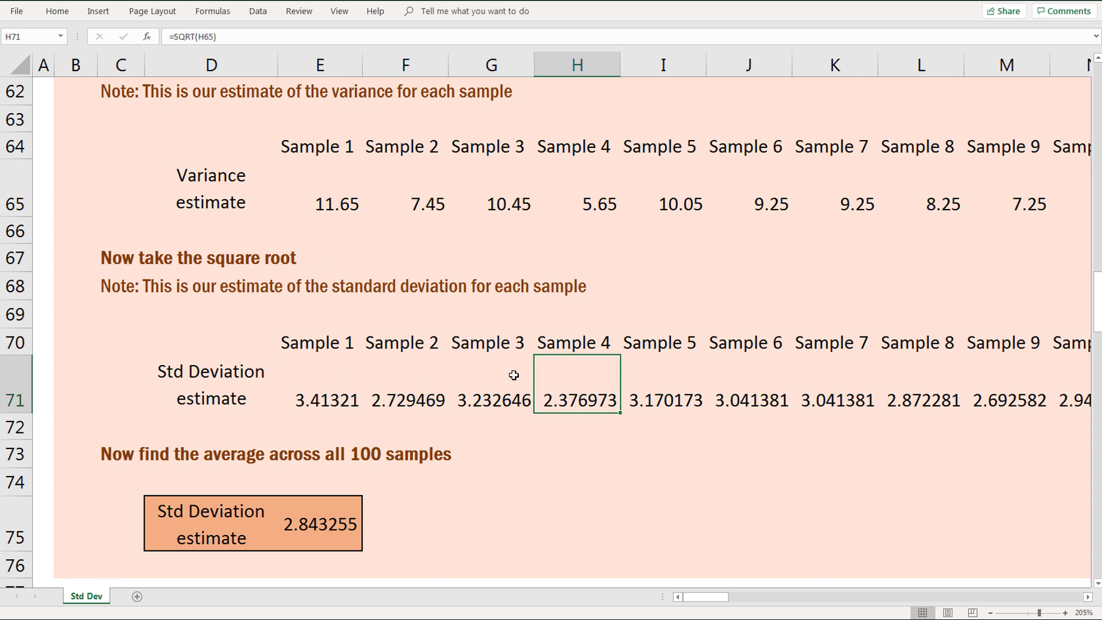
{"action": "left_click", "coordinate": [660, 381]}
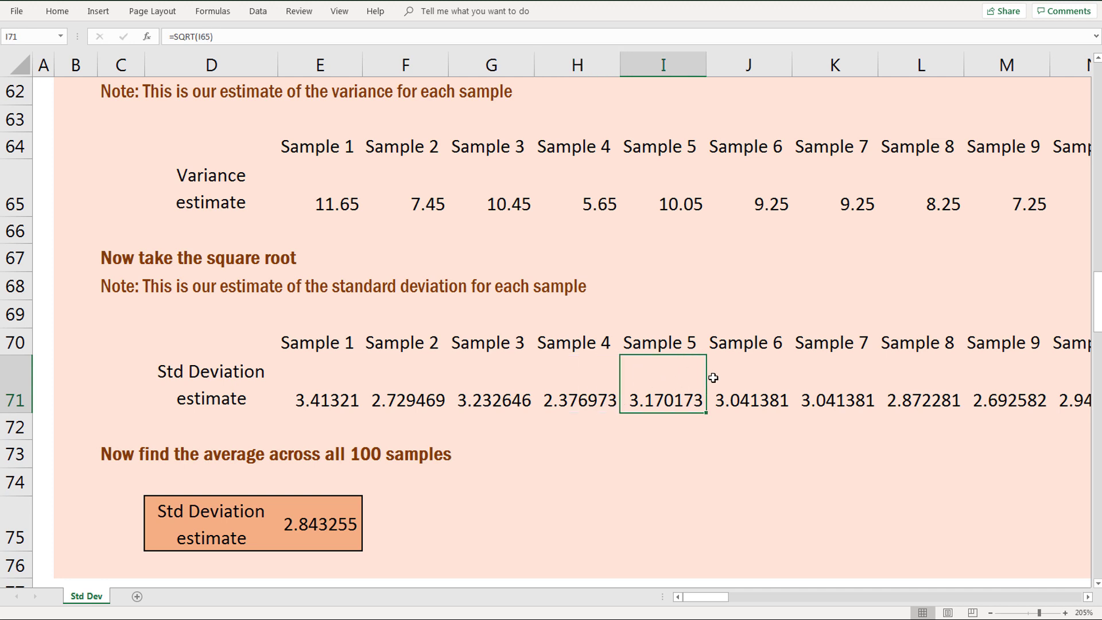
{"action": "left_click", "coordinate": [335, 386]}
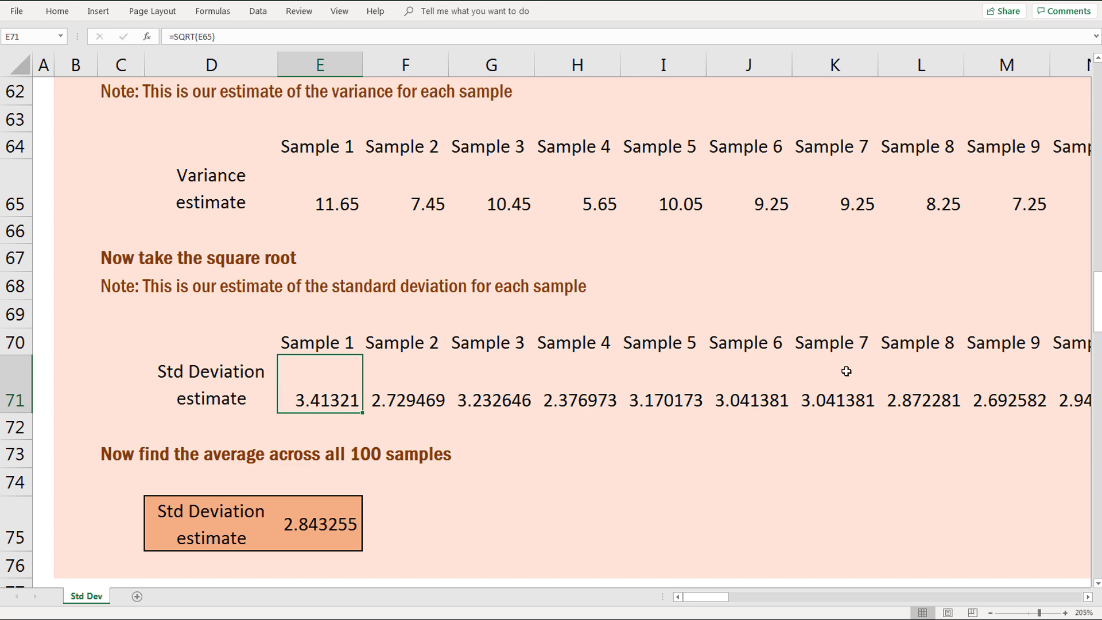
{"action": "mouse_move", "coordinate": [707, 597]}
{"action": "left_mouse_down"}
{"action": "mouse_move", "coordinate": [851, 614]}
{"action": "mouse_move", "coordinate": [697, 598]}
{"action": "left_mouse_up"}
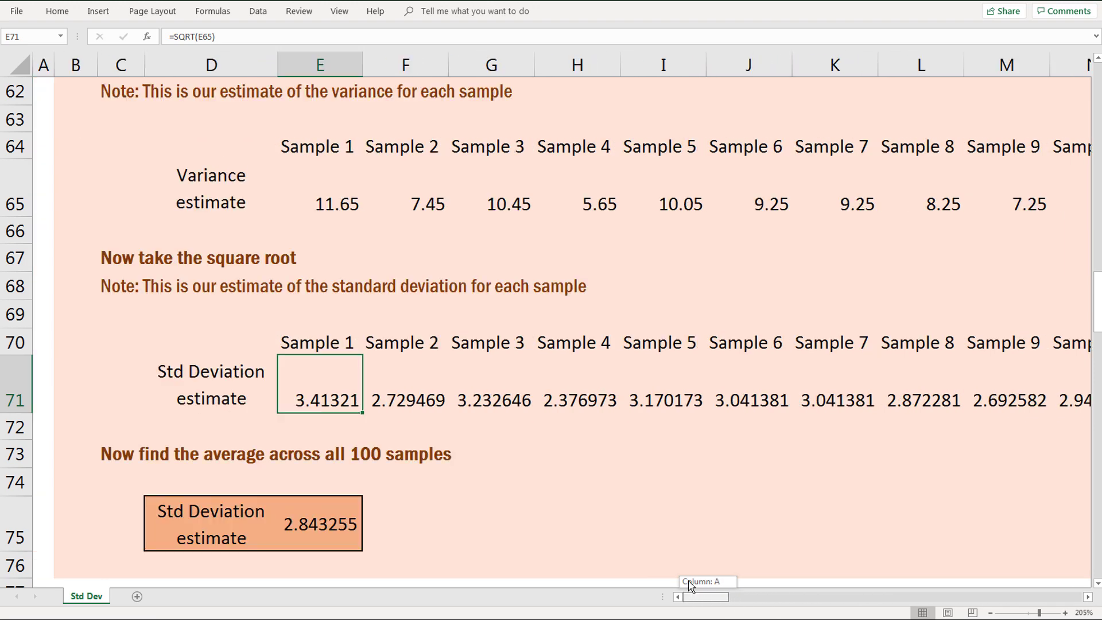
{"action": "left_click", "coordinate": [319, 525]}
{"action": "scroll", "coordinate": [440, 398], "scroll_direction": "down", "scroll_amount": 1}
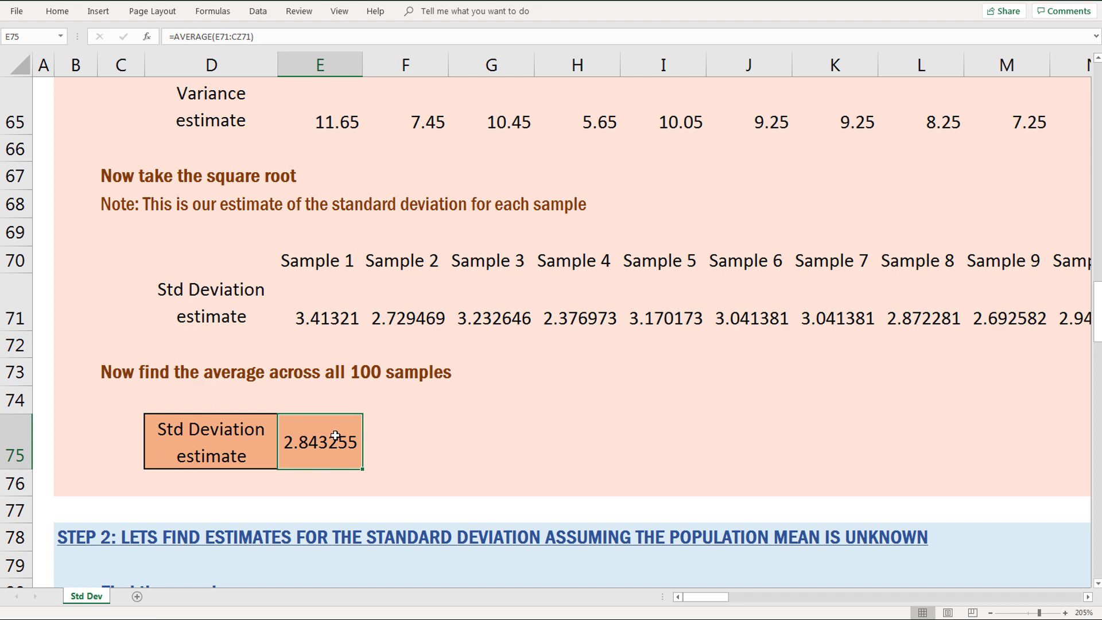
Scroll back up to the σ versus sₙ, sₙ₋₁, sₙ₋₂ formula images in rows 11–28
{"action": "scroll", "coordinate": [341, 432], "scroll_direction": "up", "scroll_amount": 6}
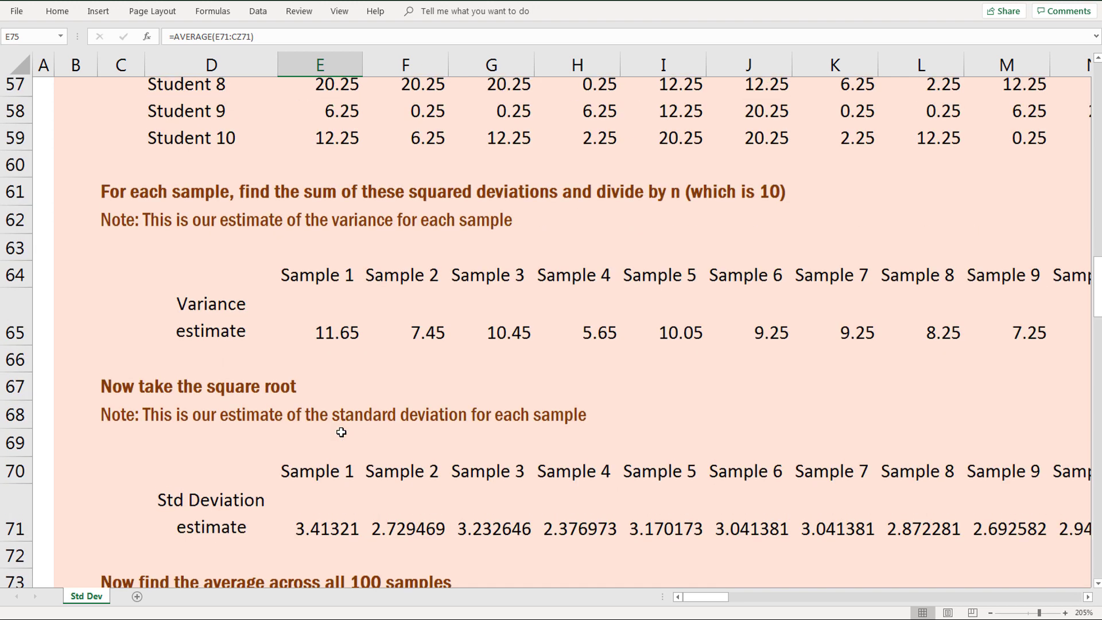
{"action": "scroll", "coordinate": [517, 420], "scroll_direction": "up", "scroll_amount": 1}
{"action": "scroll", "coordinate": [521, 425], "scroll_direction": "down", "scroll_amount": 8}
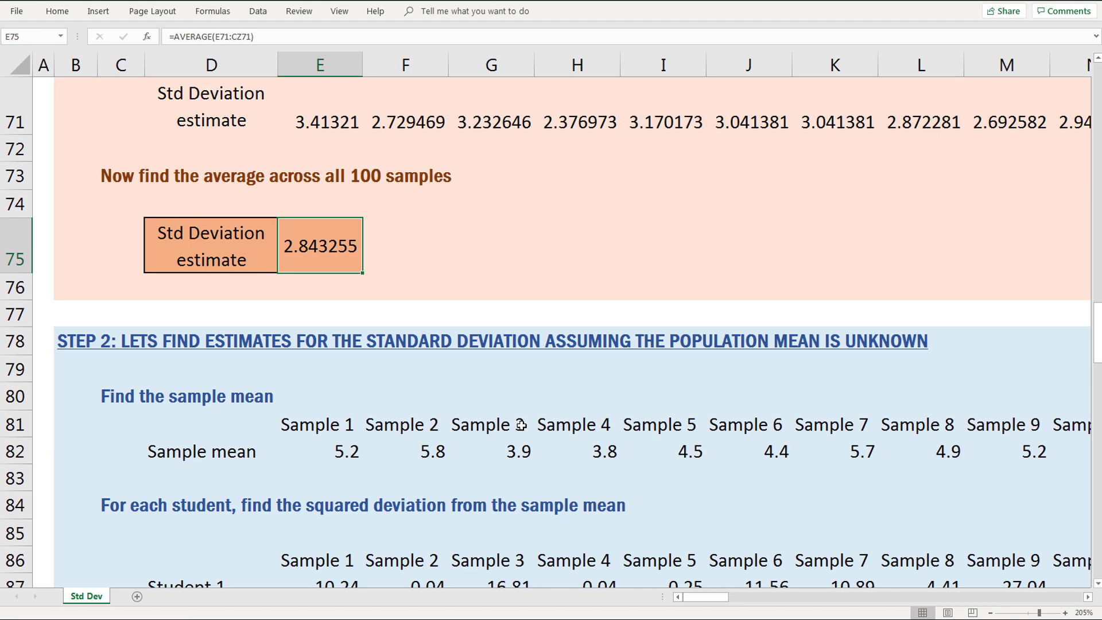
{"action": "scroll", "coordinate": [521, 425], "scroll_direction": "up", "scroll_amount": 20}
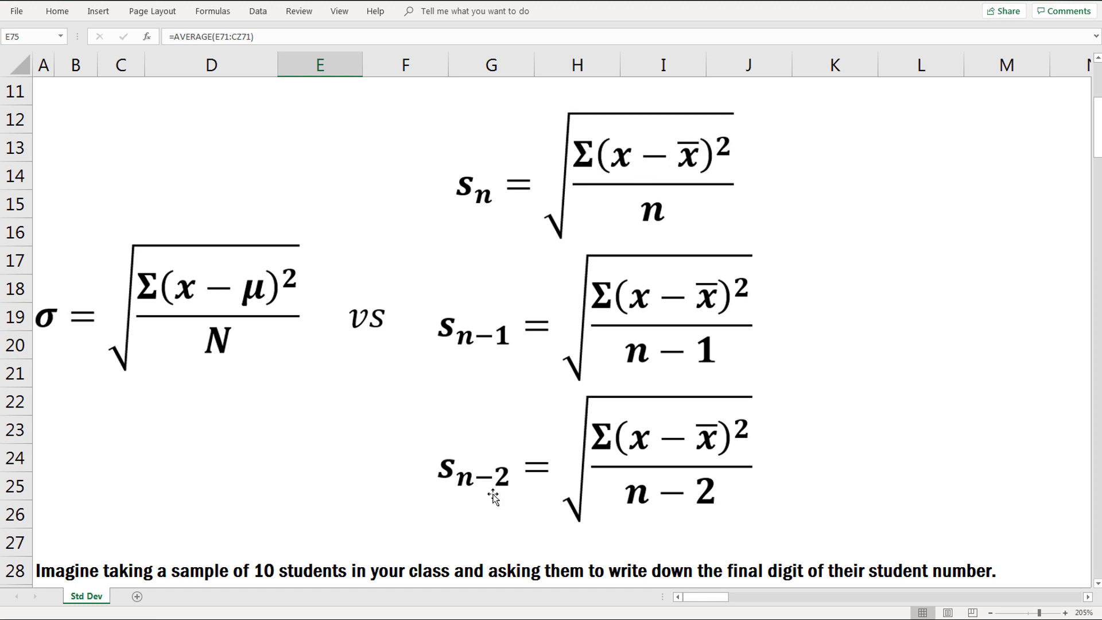
Inspect the =AVERAGE(E34:E43) sample-mean formulas in E82 through H82 for Samples 1–4
{"action": "scroll", "coordinate": [450, 516], "scroll_direction": "down", "scroll_amount": 20}
{"action": "scroll", "coordinate": [474, 478], "scroll_direction": "down", "scroll_amount": 2}
{"action": "scroll", "coordinate": [351, 240], "scroll_direction": "up", "scroll_amount": 1}
{"action": "scroll", "coordinate": [351, 240], "scroll_direction": "up", "scroll_amount": 1}
{"action": "left_click", "coordinate": [345, 228]}
{"action": "left_click", "coordinate": [408, 226]}
{"action": "left_click", "coordinate": [488, 229]}
{"action": "left_click", "coordinate": [588, 232]}
{"action": "left_click", "coordinate": [344, 229]}
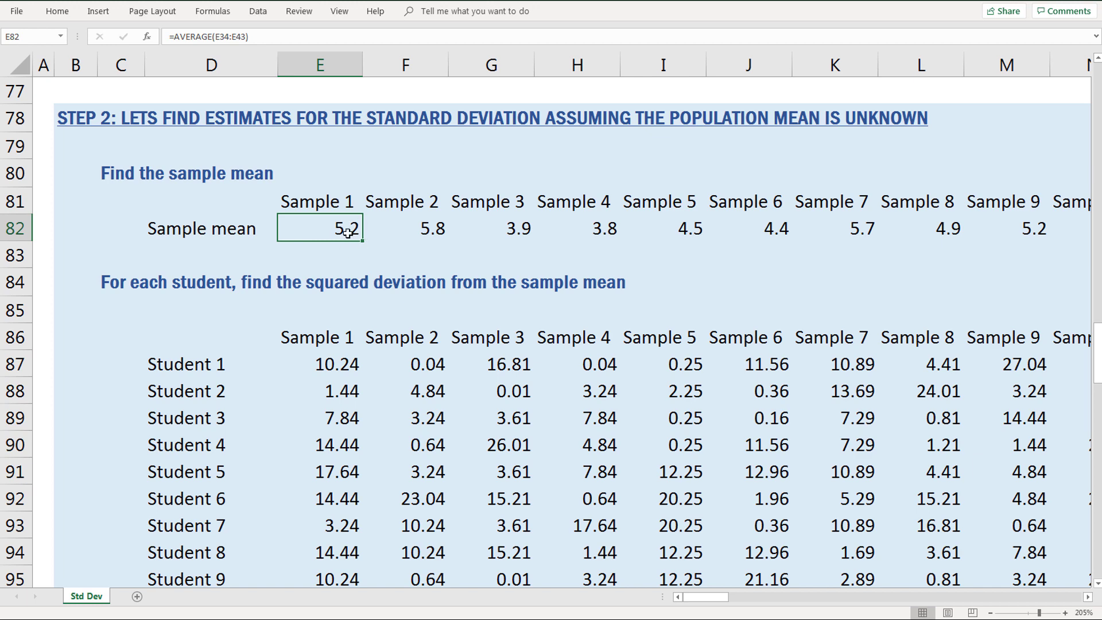
Step through Sample 1's squared deviations from the sample mean, starting at E87
{"action": "scroll", "coordinate": [345, 365], "scroll_direction": "down", "scroll_amount": 2}
{"action": "scroll", "coordinate": [349, 295], "scroll_direction": "up", "scroll_amount": 1}
{"action": "left_click", "coordinate": [340, 282]}
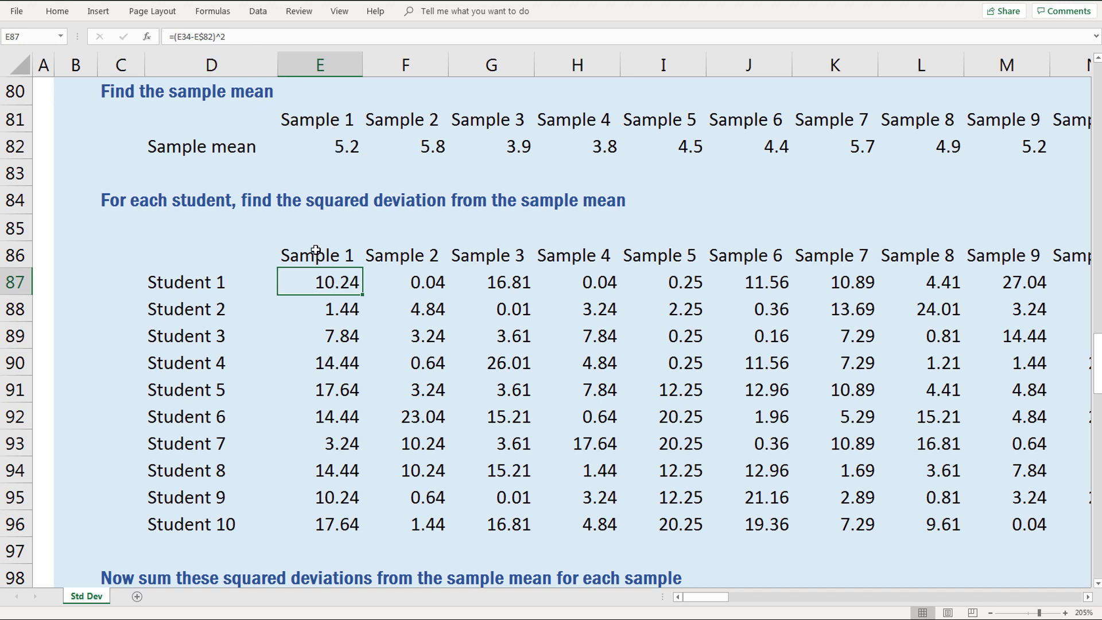
{"action": "key", "text": "Down"}
{"action": "key", "text": "Down"}
{"action": "key", "text": "Down"}
{"action": "key", "text": "Down"}
{"action": "key", "text": "Down"}
{"action": "key", "text": "Down"}
{"action": "key", "text": "Down"}
{"action": "key", "text": "Down"}
{"action": "key", "text": "Down"}
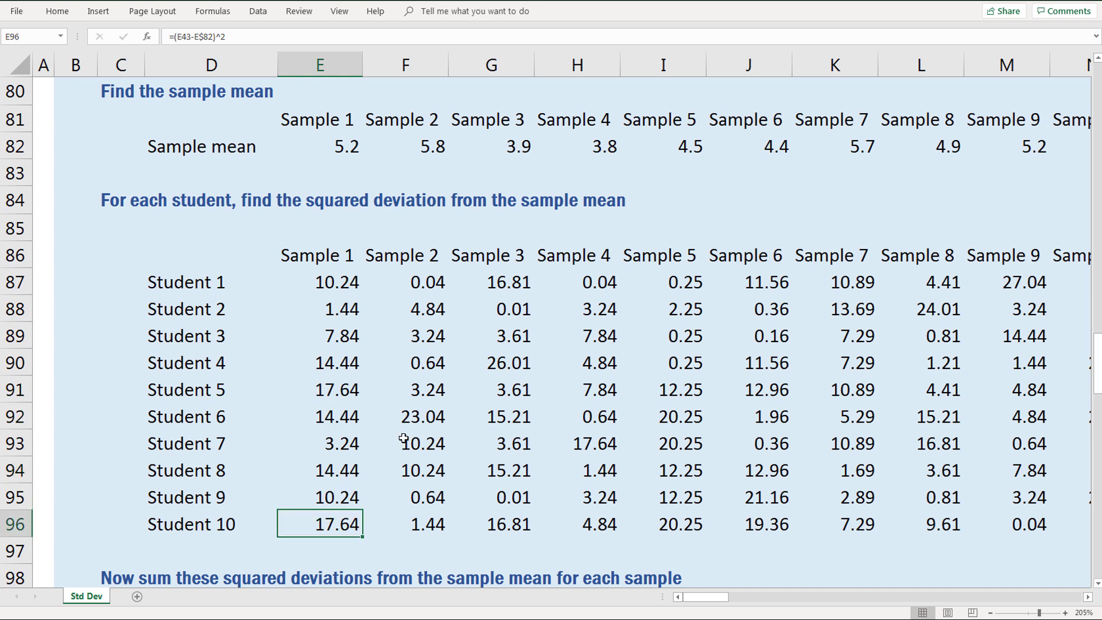
Inspect the row 102 SUM formulas for Samples 1–5, such as 111.6 and 57.6
{"action": "scroll", "coordinate": [403, 439], "scroll_direction": "down", "scroll_amount": 2}
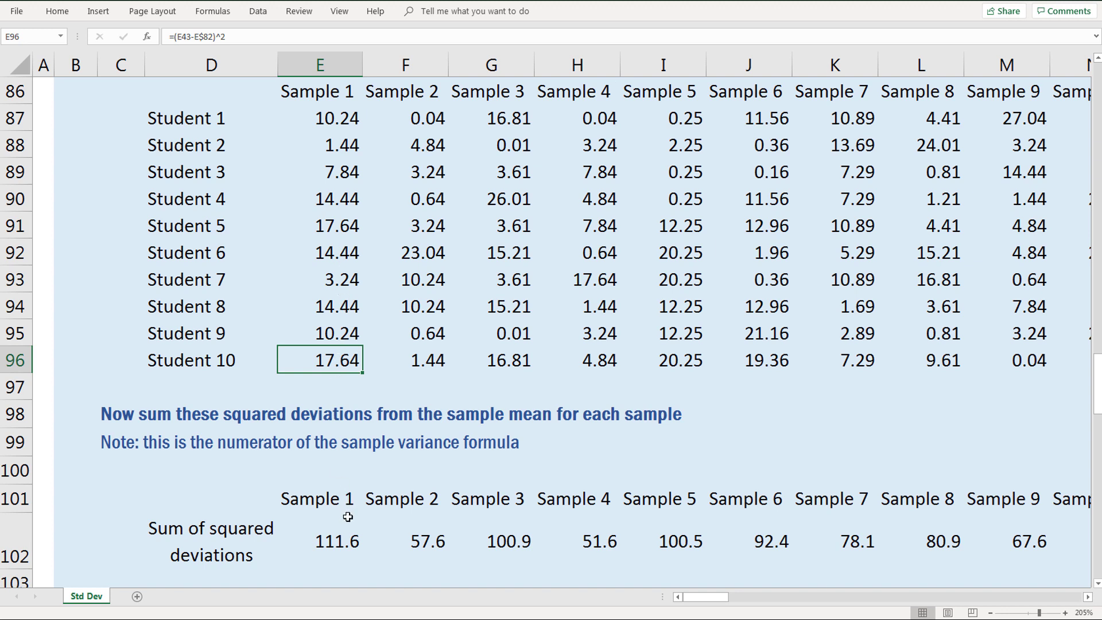
{"action": "left_click", "coordinate": [348, 538]}
{"action": "left_click", "coordinate": [402, 538]}
{"action": "left_click", "coordinate": [500, 536]}
{"action": "left_click", "coordinate": [579, 541]}
{"action": "left_click", "coordinate": [631, 541]}
Reselect Sample 1's sum in E102 and move down to the variance rows 107–109
{"action": "scroll", "coordinate": [281, 443], "scroll_direction": "down", "scroll_amount": 2}
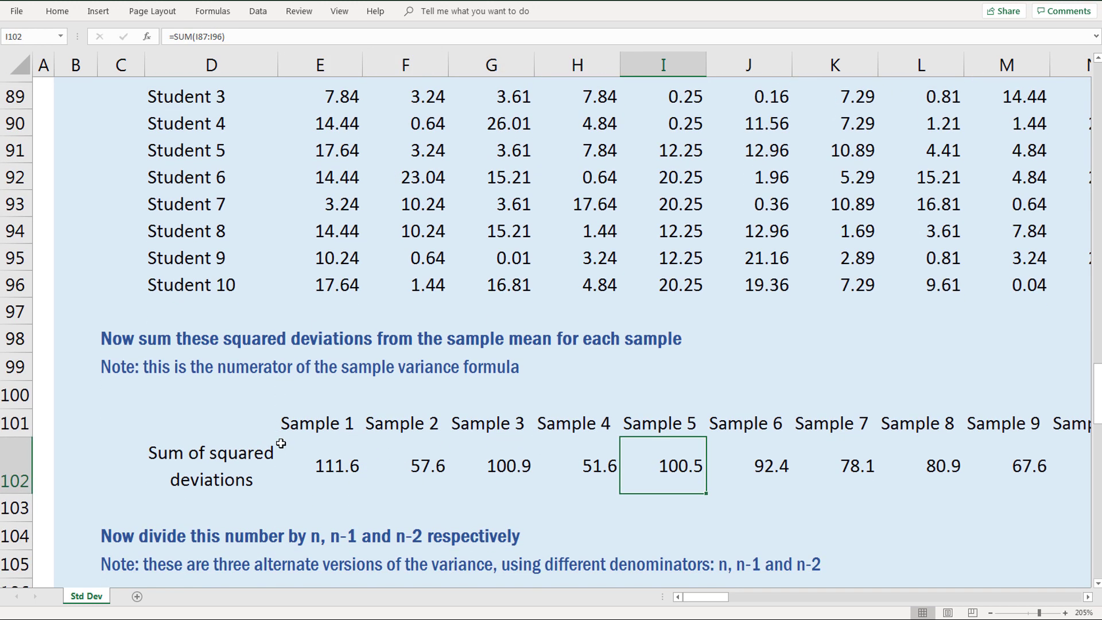
{"action": "left_click", "coordinate": [319, 393]}
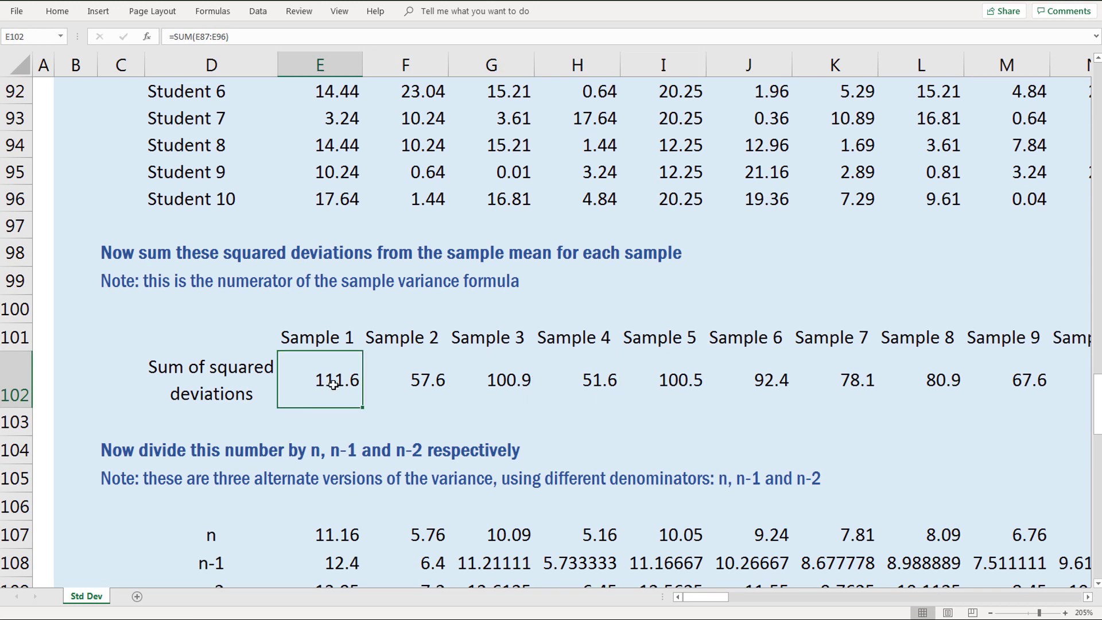
{"action": "scroll", "coordinate": [327, 396], "scroll_direction": "down", "scroll_amount": 1}
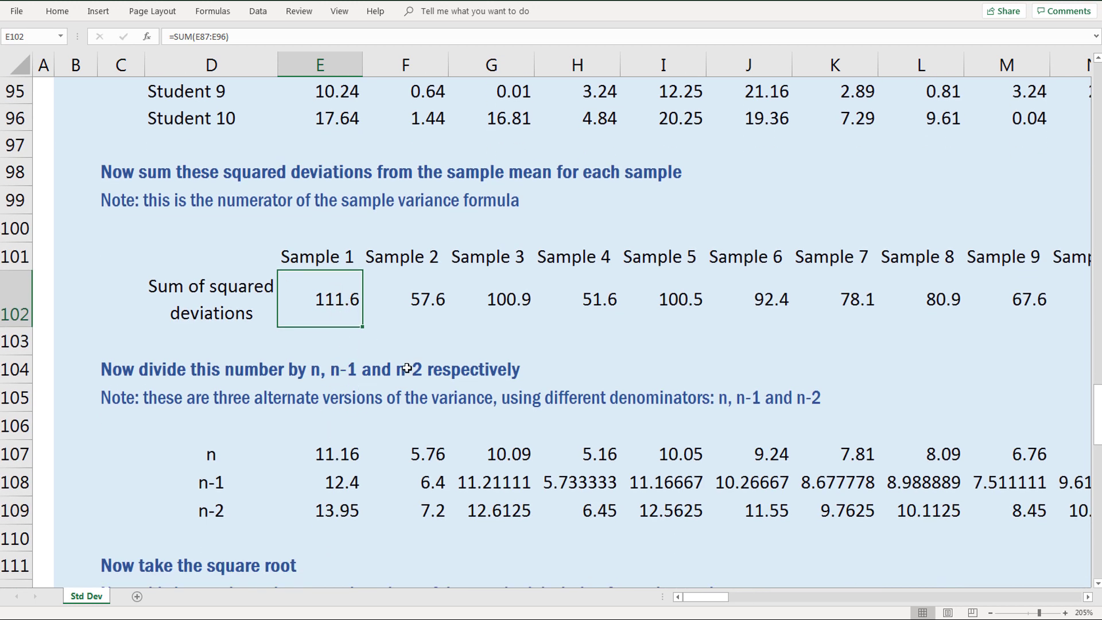
Highlight the n, n-1, n-2 row labels and the three variance estimates for Samples 1–3
{"action": "left_click", "coordinate": [213, 456]}
{"action": "left_click", "coordinate": [221, 482]}
{"action": "left_click", "coordinate": [230, 510]}
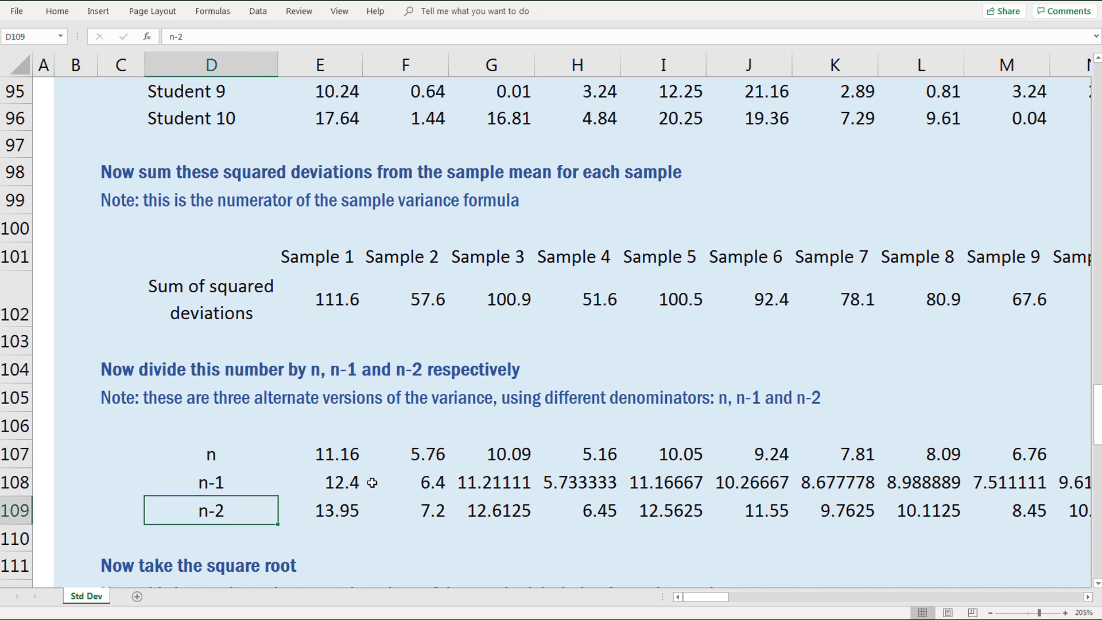
{"action": "scroll", "coordinate": [372, 483], "scroll_direction": "down", "scroll_amount": 1}
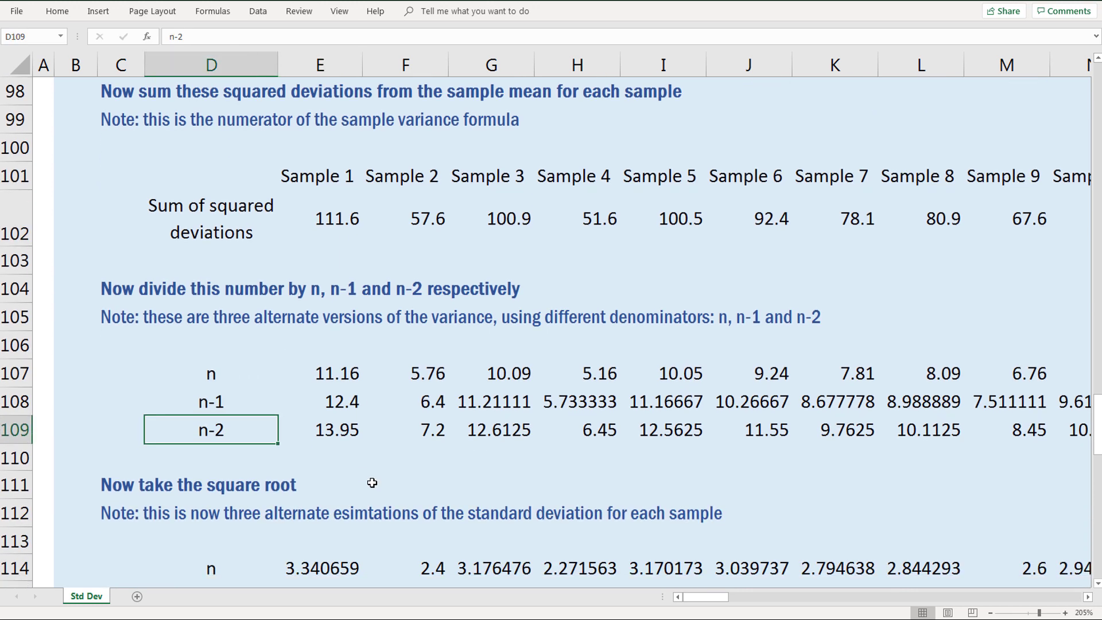
{"action": "left_click_drag", "start_coordinate": [351, 379], "coordinate": [356, 421]}
{"action": "left_click_drag", "start_coordinate": [418, 379], "coordinate": [436, 419]}
{"action": "left_click_drag", "start_coordinate": [344, 372], "coordinate": [346, 425]}
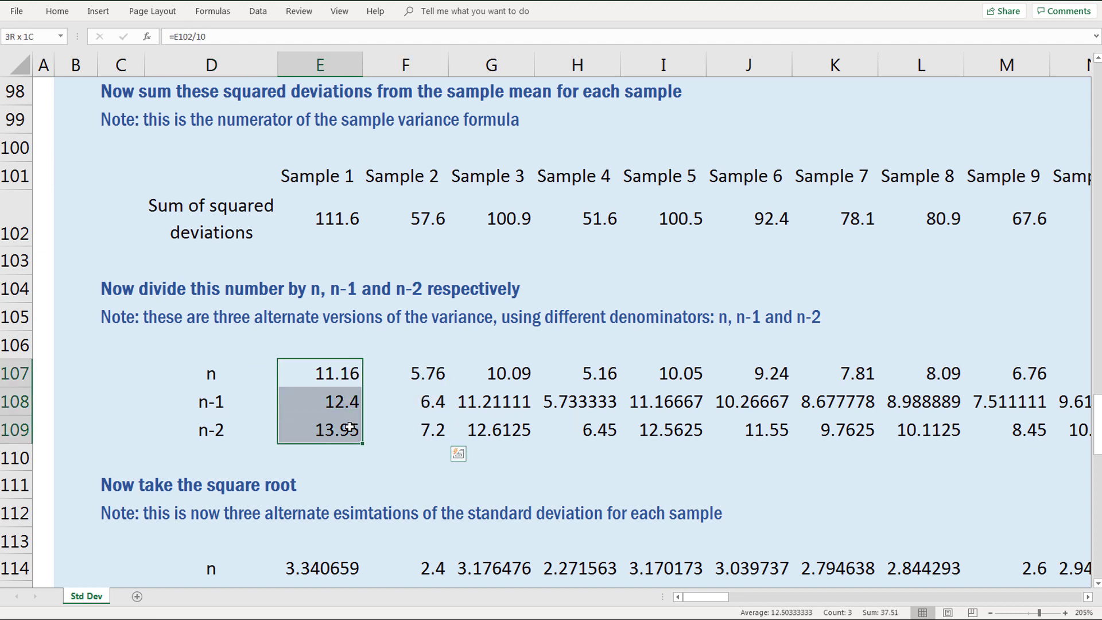
{"action": "left_click_drag", "start_coordinate": [418, 376], "coordinate": [368, 425]}
{"action": "left_click_drag", "start_coordinate": [513, 374], "coordinate": [515, 424]}
Match the n, n-1, n-2 labels to E107–E109 formulas dividing by 10, 9 and 8
{"action": "left_click", "coordinate": [216, 374]}
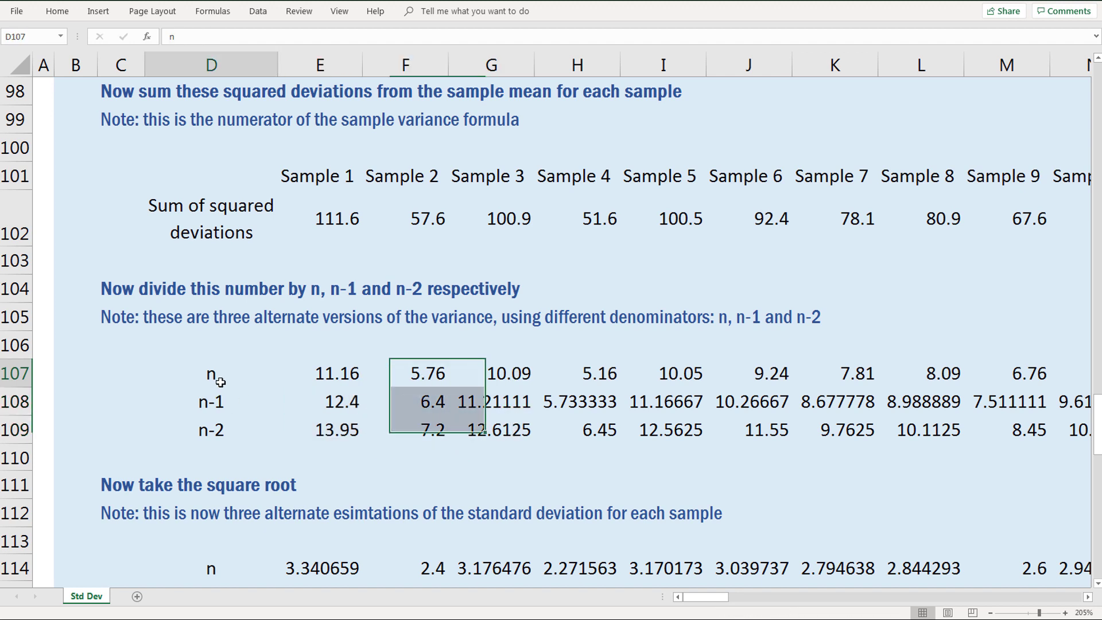
{"action": "left_click", "coordinate": [218, 401]}
{"action": "left_click", "coordinate": [230, 431]}
{"action": "left_click", "coordinate": [223, 408]}
{"action": "left_click", "coordinate": [224, 430]}
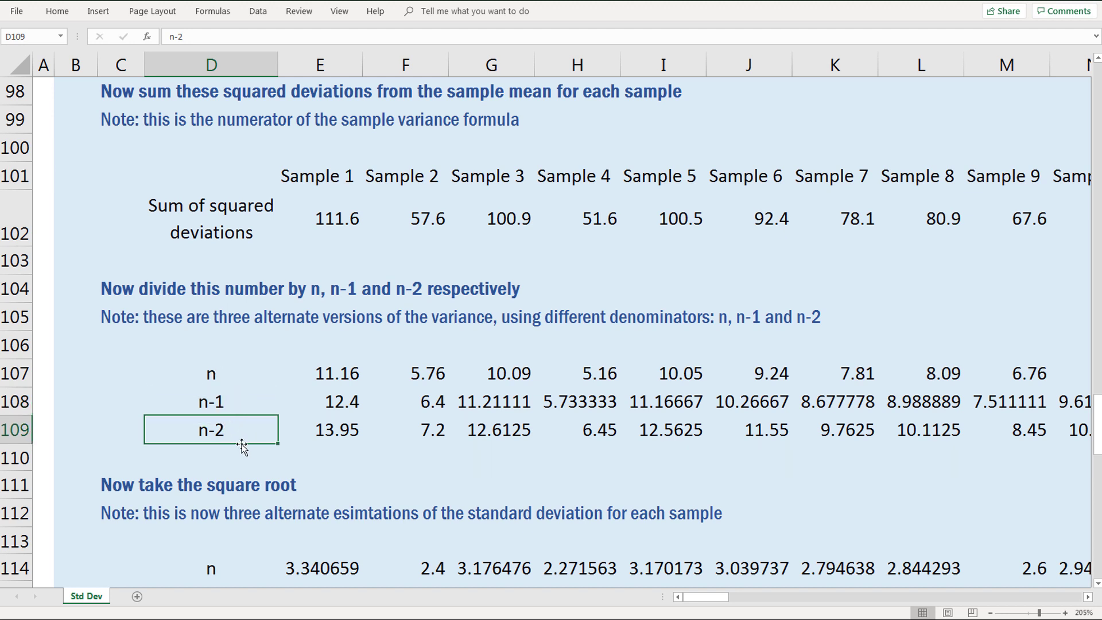
{"action": "left_click", "coordinate": [335, 380]}
{"action": "left_click", "coordinate": [337, 402]}
{"action": "left_click", "coordinate": [340, 431]}
Revisit the /10, /9, /8 variance formulas and bring the square-rooted estimates below into view
{"action": "scroll", "coordinate": [366, 469], "scroll_direction": "down", "scroll_amount": 1}
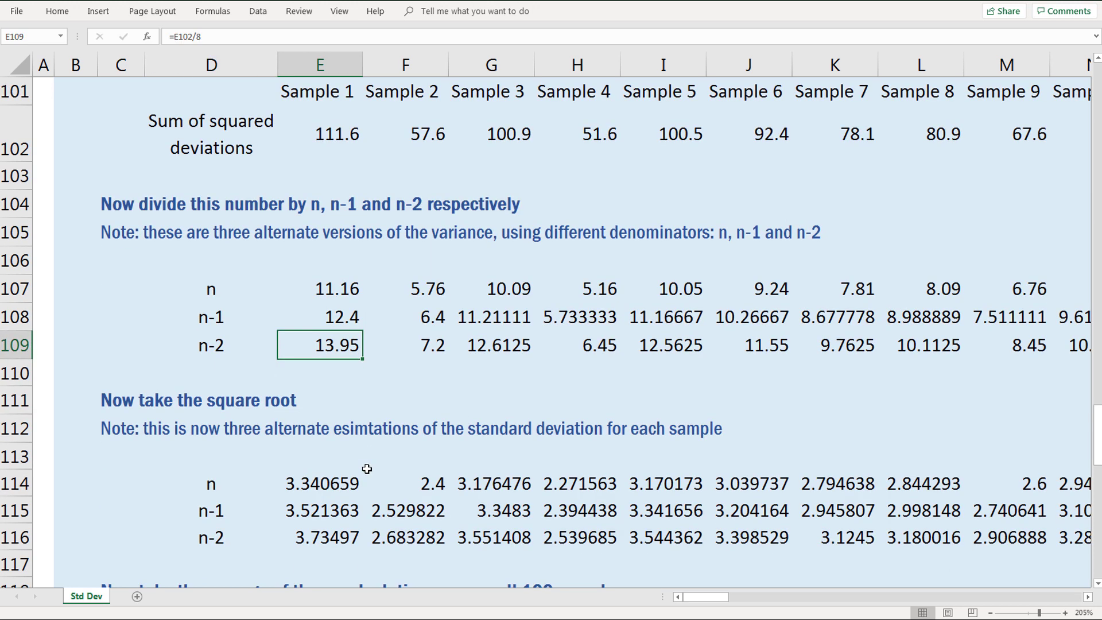
{"action": "left_click", "coordinate": [339, 288]}
{"action": "left_click", "coordinate": [336, 317]}
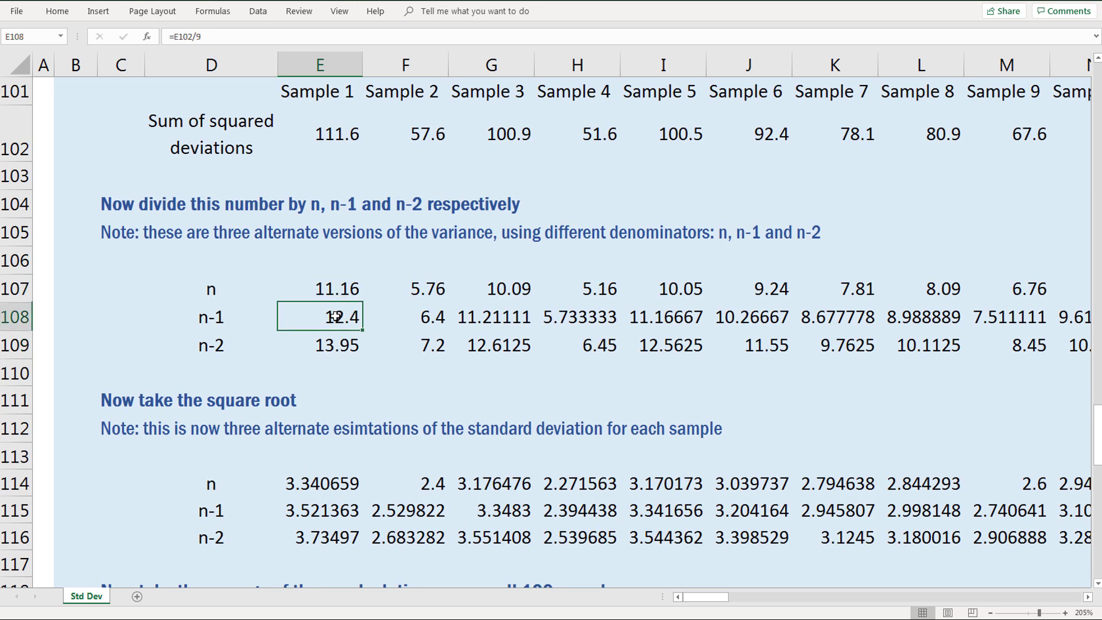
{"action": "left_click", "coordinate": [334, 345]}
{"action": "scroll", "coordinate": [393, 418], "scroll_direction": "down", "scroll_amount": 1}
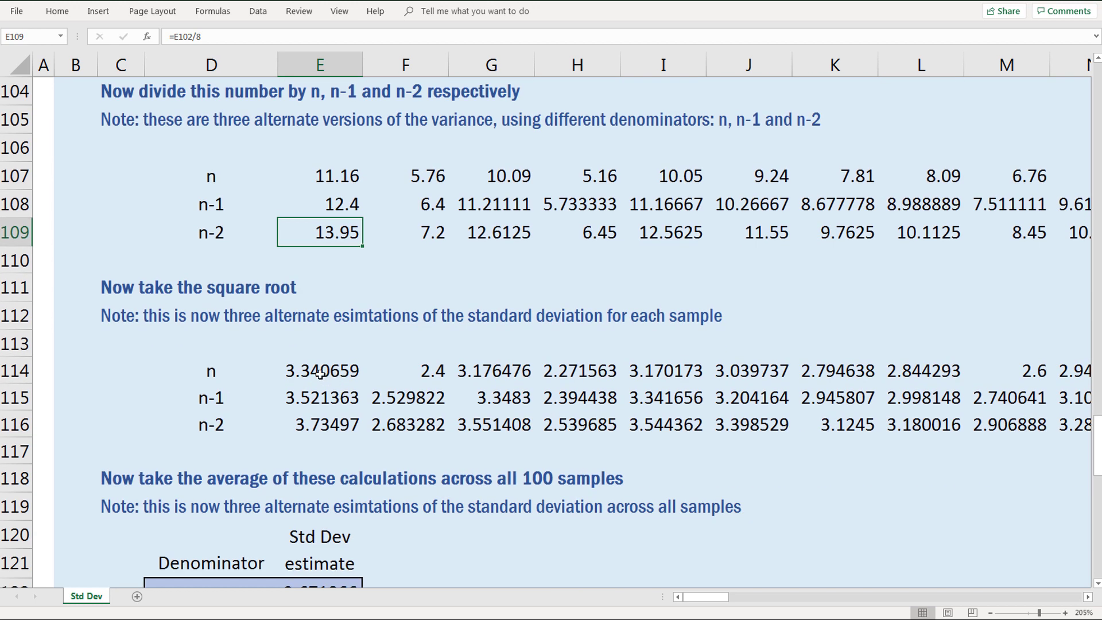
{"action": "left_click_drag", "start_coordinate": [313, 367], "coordinate": [321, 427]}
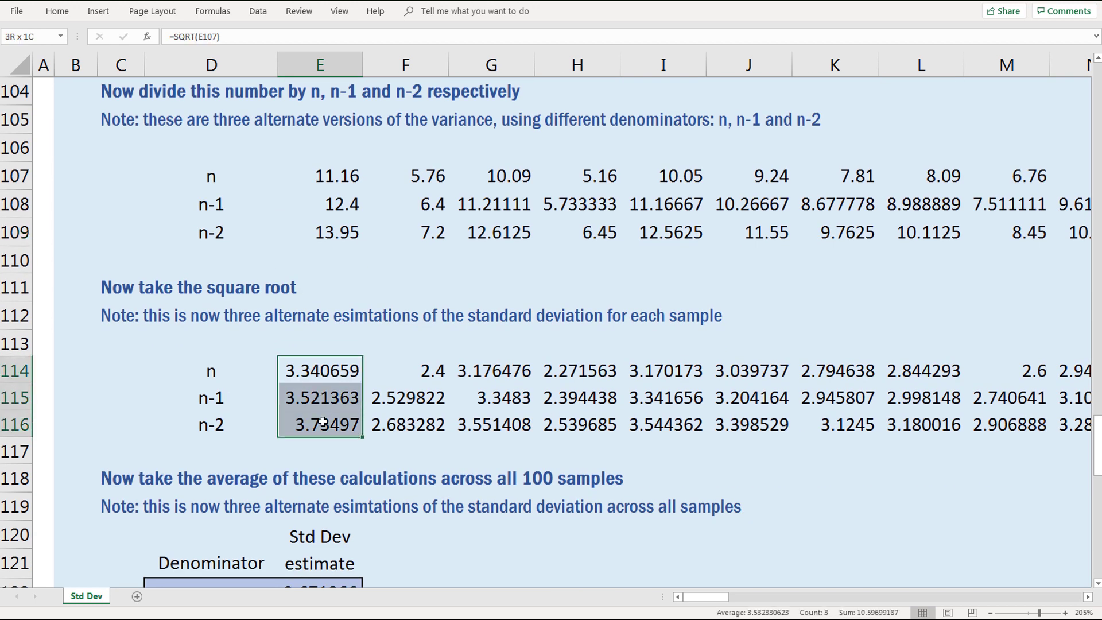
{"action": "left_click", "coordinate": [396, 375]}
{"action": "left_click_drag", "start_coordinate": [401, 398], "coordinate": [402, 424]}
{"action": "left_click_drag", "start_coordinate": [469, 375], "coordinate": [473, 422]}
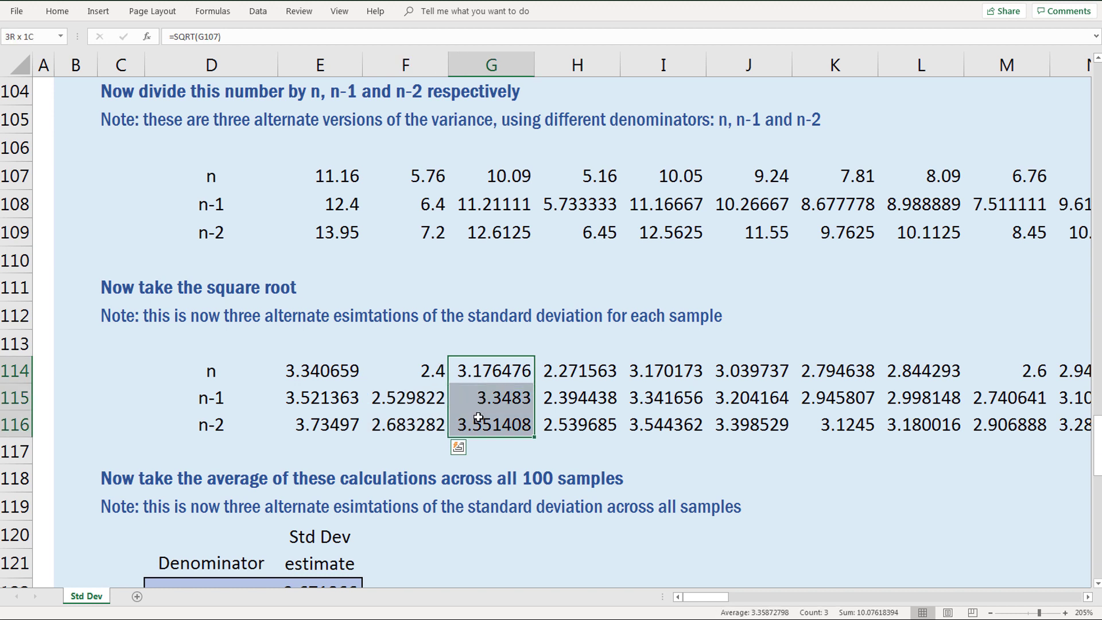
{"action": "left_click", "coordinate": [202, 371]}
{"action": "left_click", "coordinate": [209, 398]}
{"action": "left_click", "coordinate": [211, 423]}
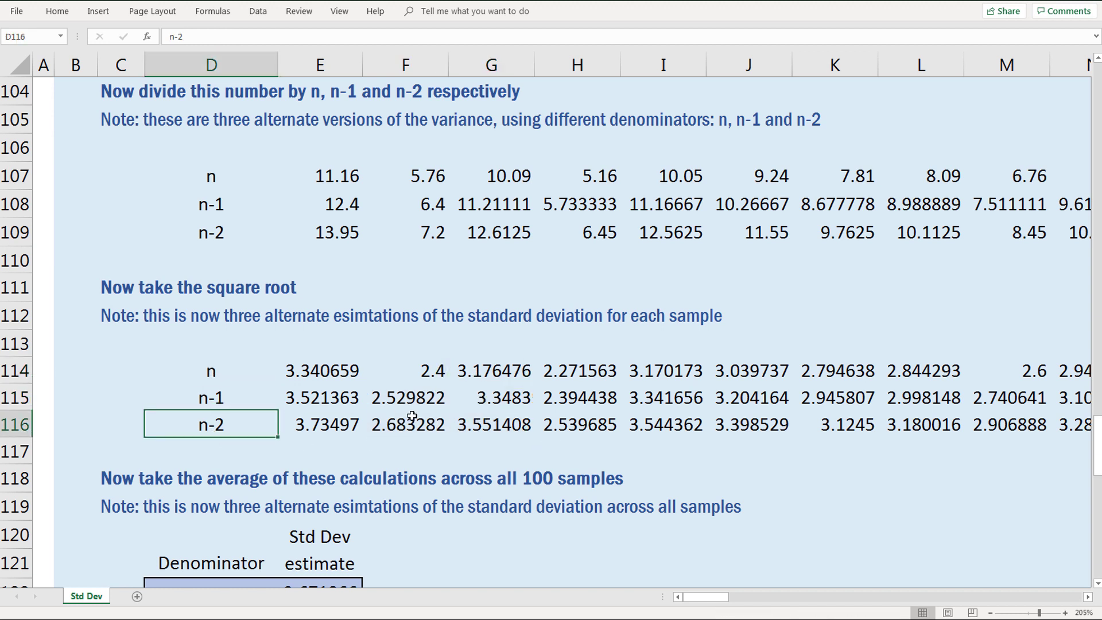
{"action": "scroll", "coordinate": [412, 416], "scroll_direction": "up", "scroll_amount": 19}
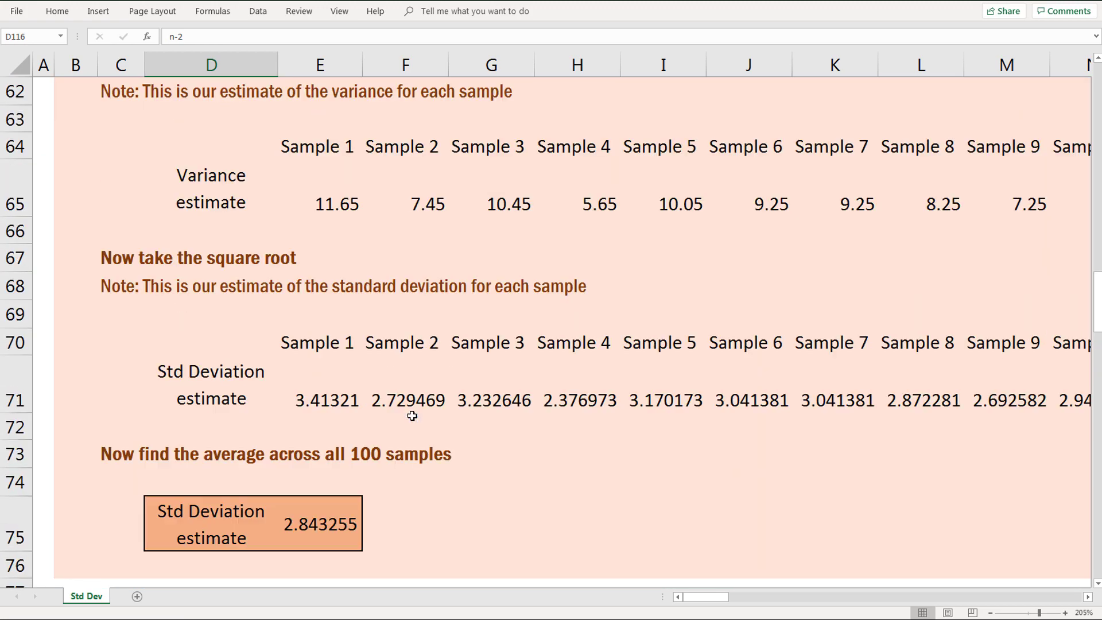
{"action": "scroll", "coordinate": [412, 416], "scroll_direction": "up", "scroll_amount": 12}
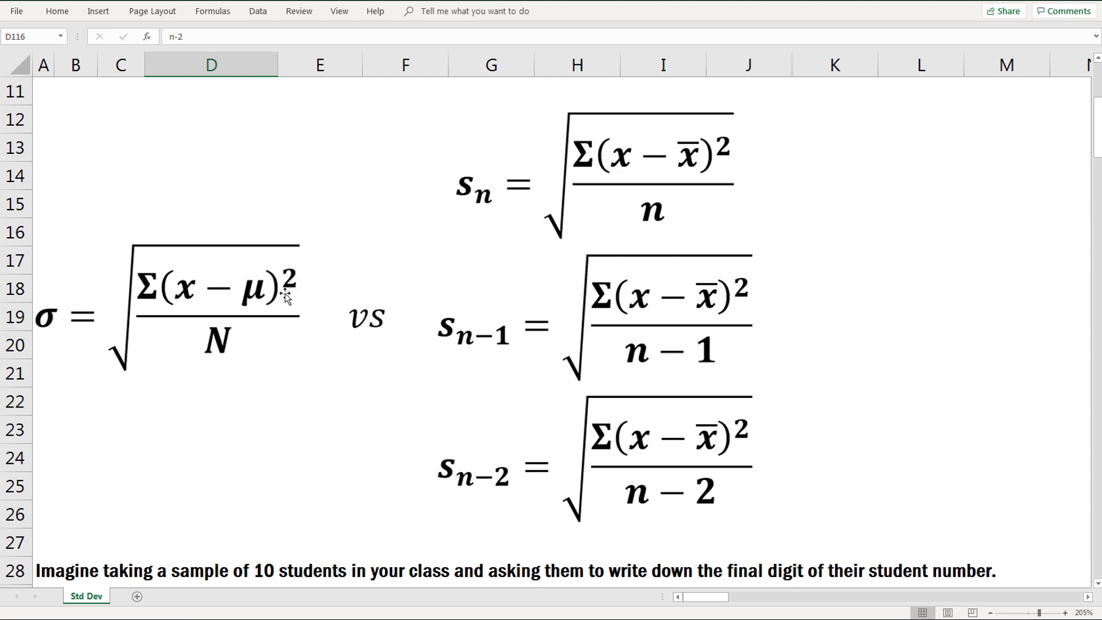
{"action": "scroll", "coordinate": [352, 401], "scroll_direction": "down", "scroll_amount": 14}
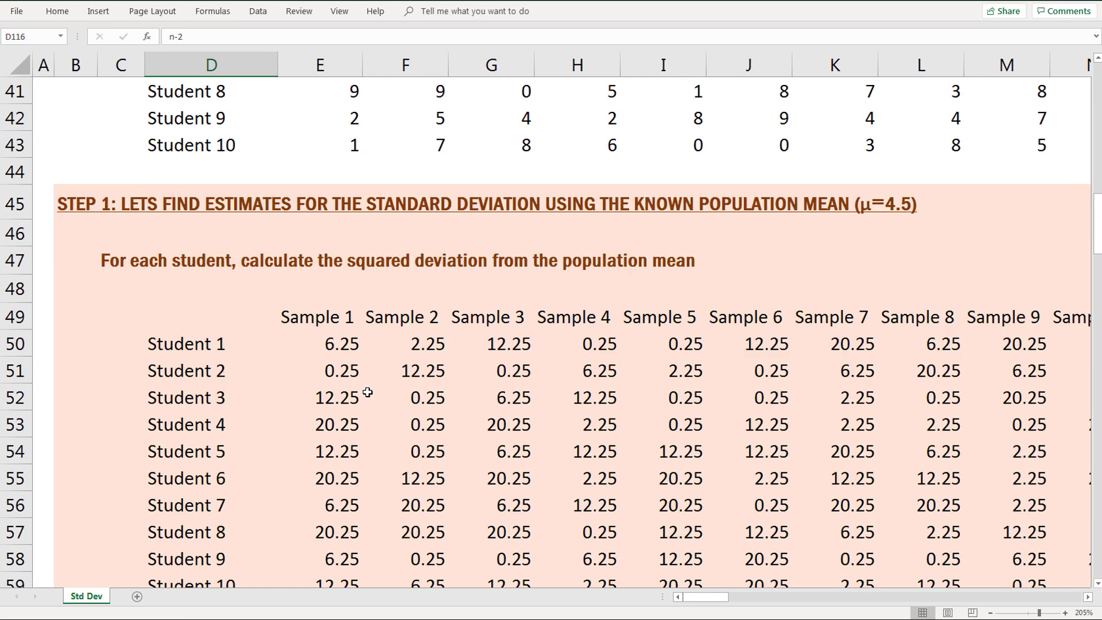
{"action": "scroll", "coordinate": [375, 385], "scroll_direction": "down", "scroll_amount": 14}
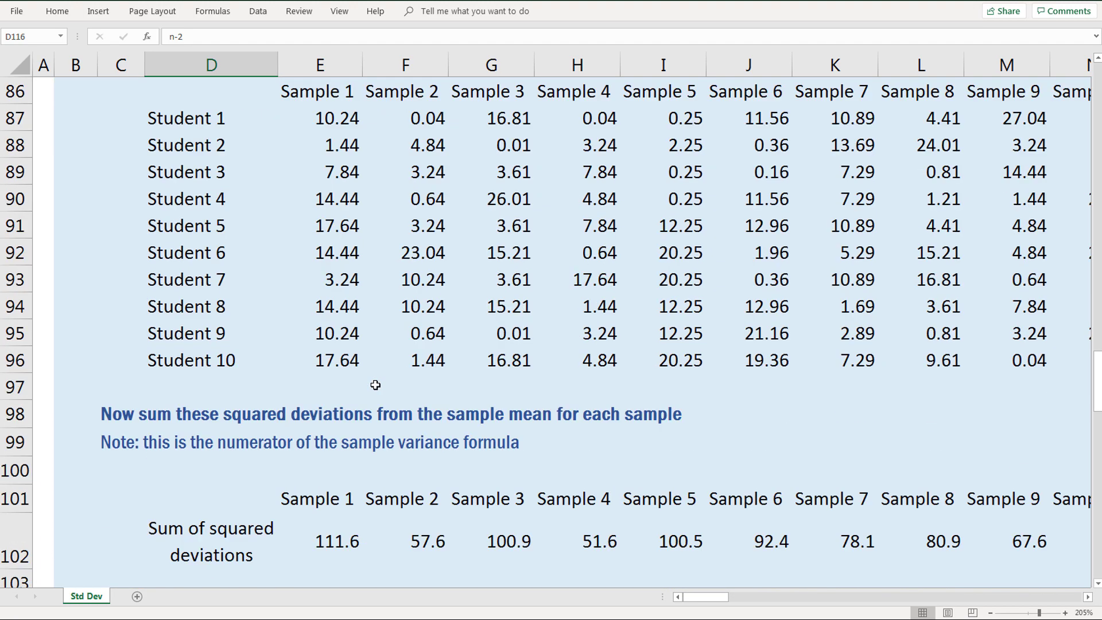
{"action": "scroll", "coordinate": [375, 385], "scroll_direction": "down", "scroll_amount": 5}
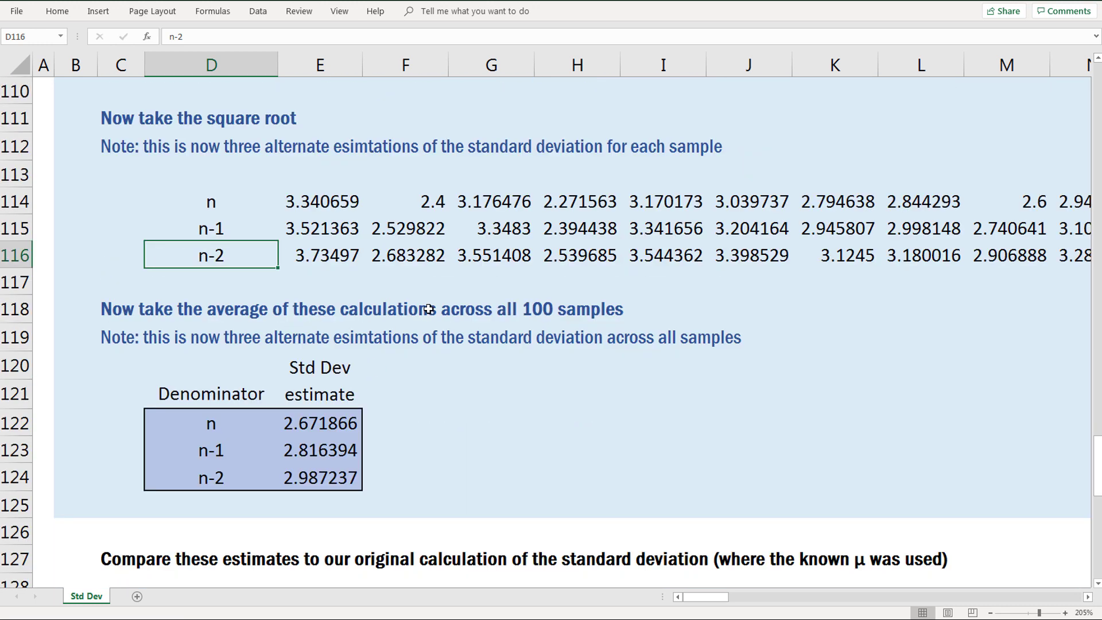
{"action": "left_click", "coordinate": [227, 372]}
{"action": "left_click_drag", "start_coordinate": [308, 200], "coordinate": [1065, 208]}
{"action": "left_click_drag", "start_coordinate": [315, 227], "coordinate": [824, 228]}
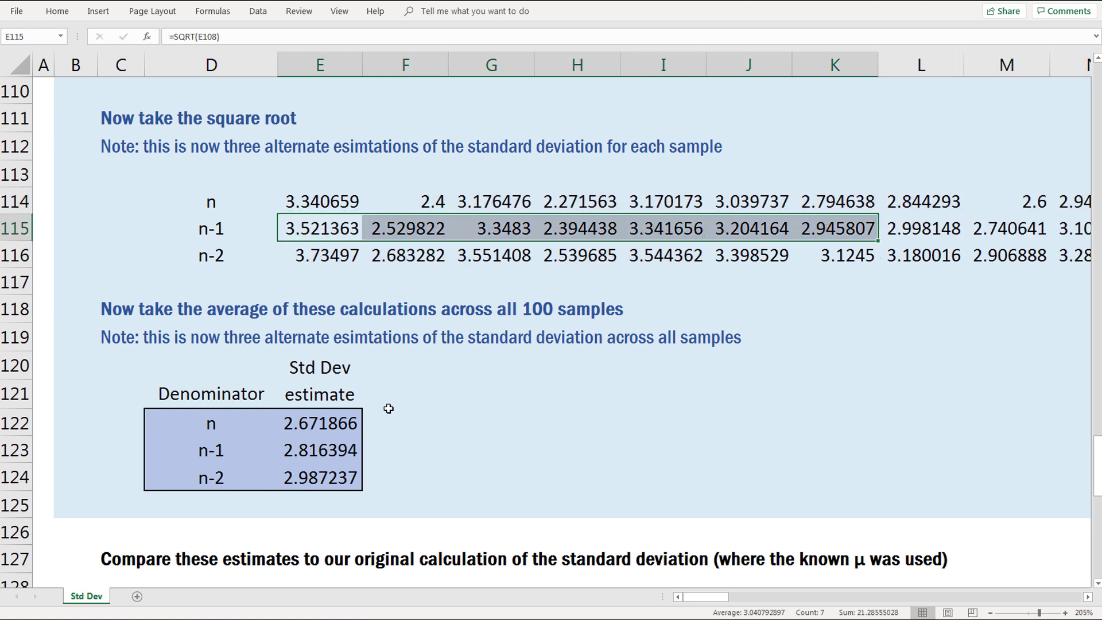
{"action": "left_click", "coordinate": [317, 423]}
{"action": "left_click", "coordinate": [336, 451]}
{"action": "left_click", "coordinate": [320, 480]}
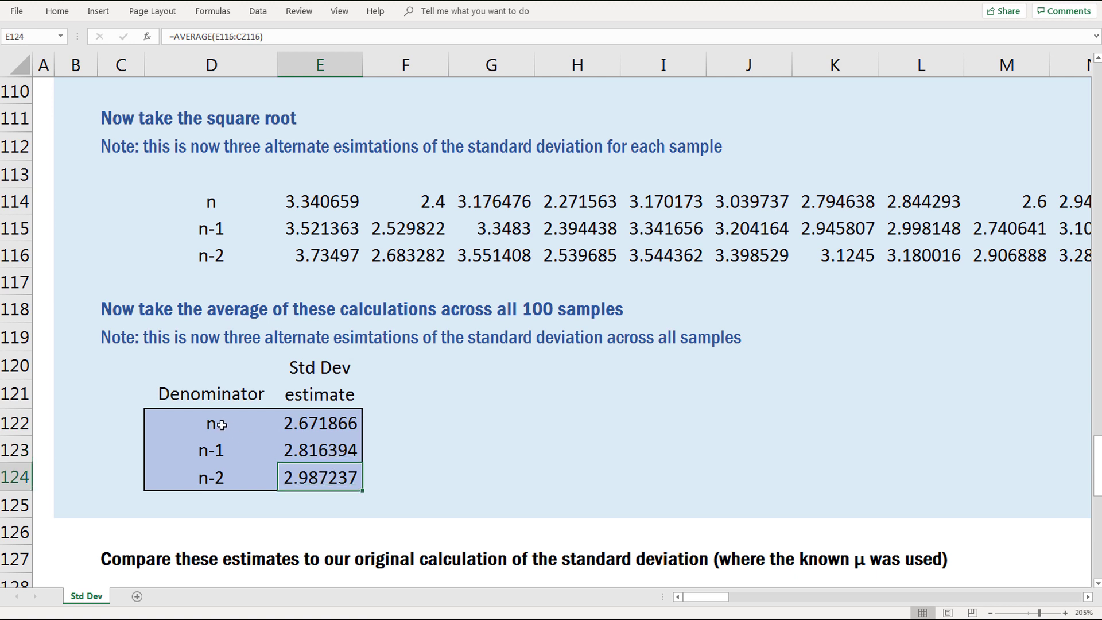
{"action": "left_click", "coordinate": [222, 425]}
{"action": "left_click", "coordinate": [228, 451]}
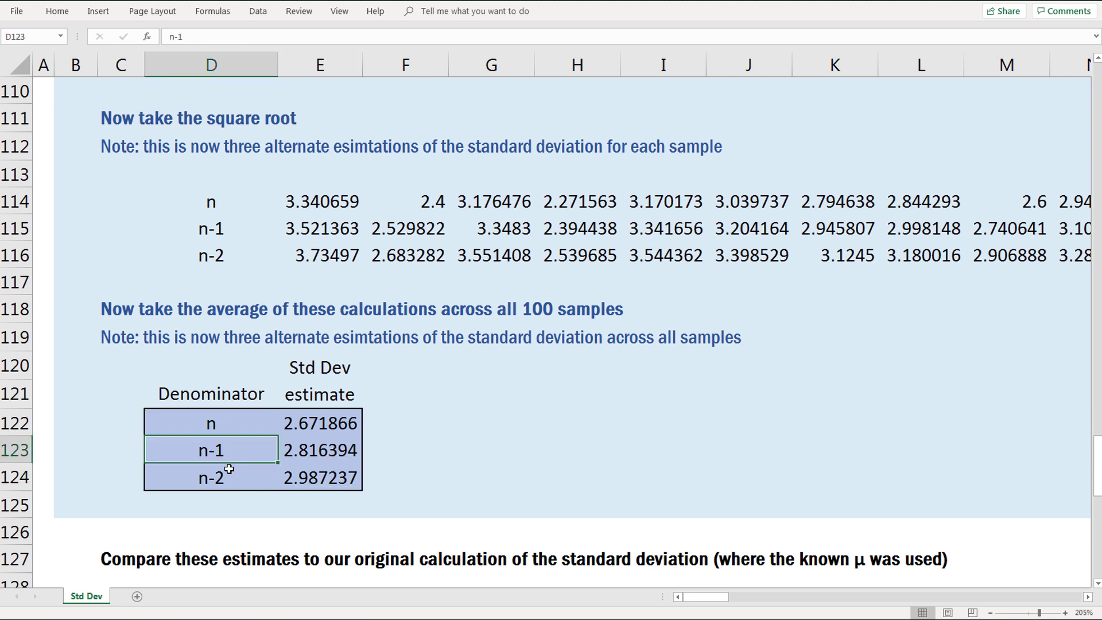
{"action": "left_click", "coordinate": [221, 480]}
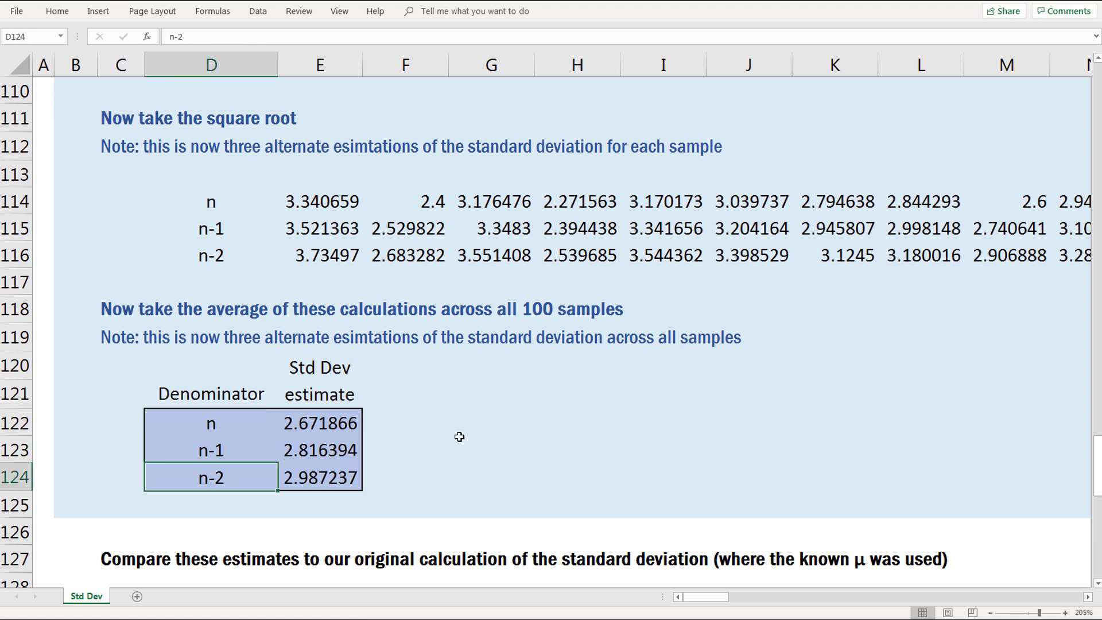
{"action": "scroll", "coordinate": [459, 437], "scroll_direction": "down", "scroll_amount": 1}
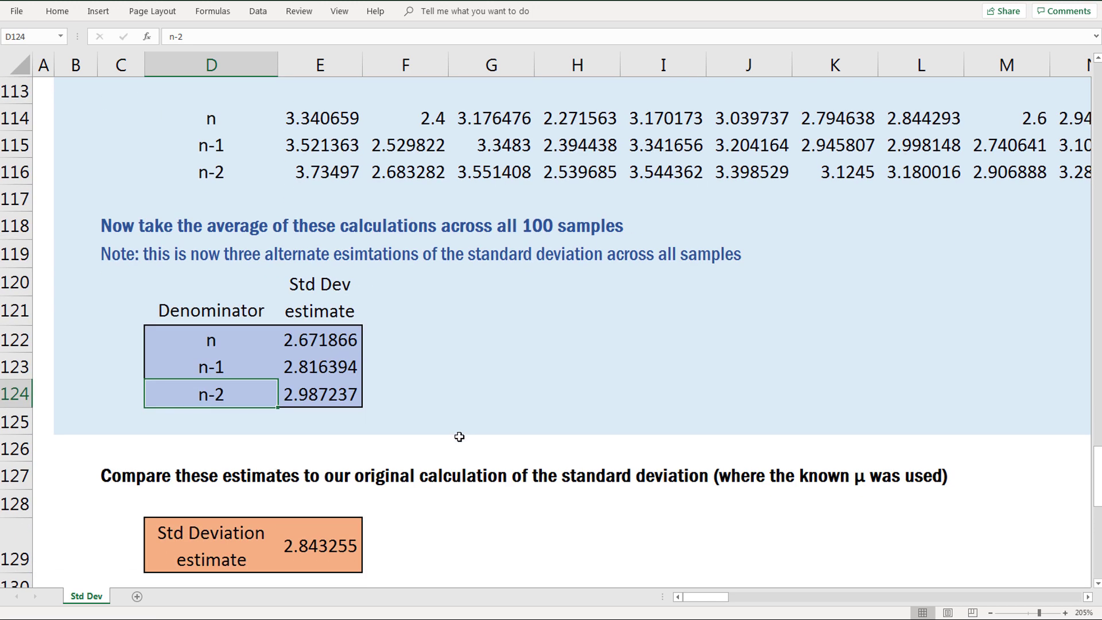
{"action": "left_click", "coordinate": [335, 525]}
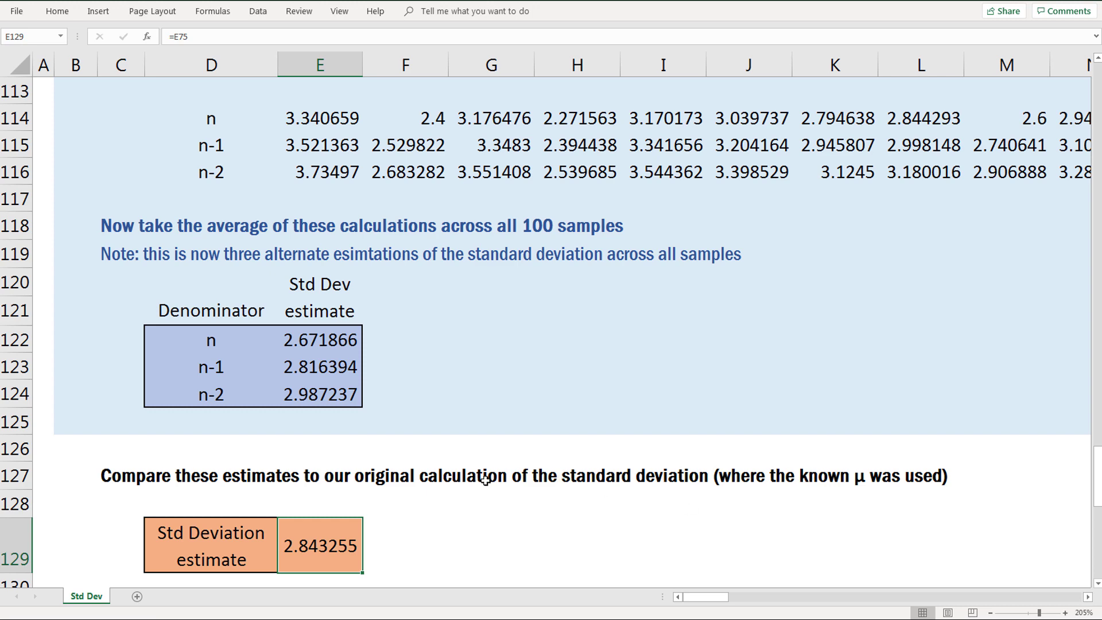
Compare the averaged n-1 standard deviation estimate in E124 with its D123 denominator label
{"action": "scroll", "coordinate": [485, 480], "scroll_direction": "down", "scroll_amount": 3}
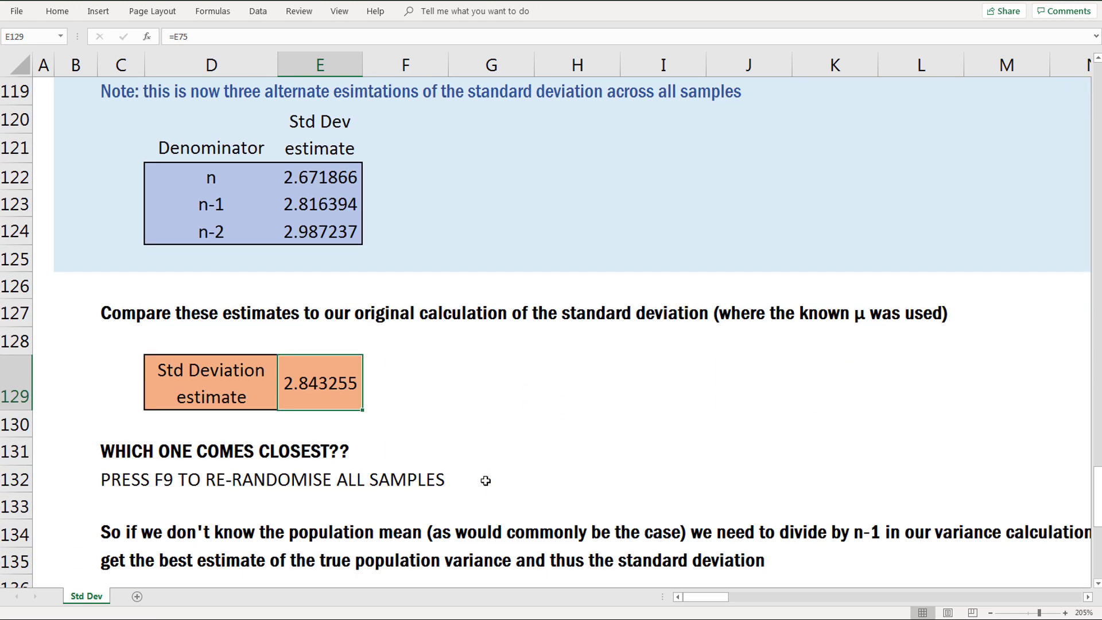
{"action": "scroll", "coordinate": [485, 480], "scroll_direction": "up", "scroll_amount": 1}
{"action": "key", "text": "Up"}
{"action": "key", "text": "Up"}
{"action": "key", "text": "Up"}
{"action": "key", "text": "Up"}
{"action": "key", "text": "Up"}
{"action": "left_click", "coordinate": [259, 208]}
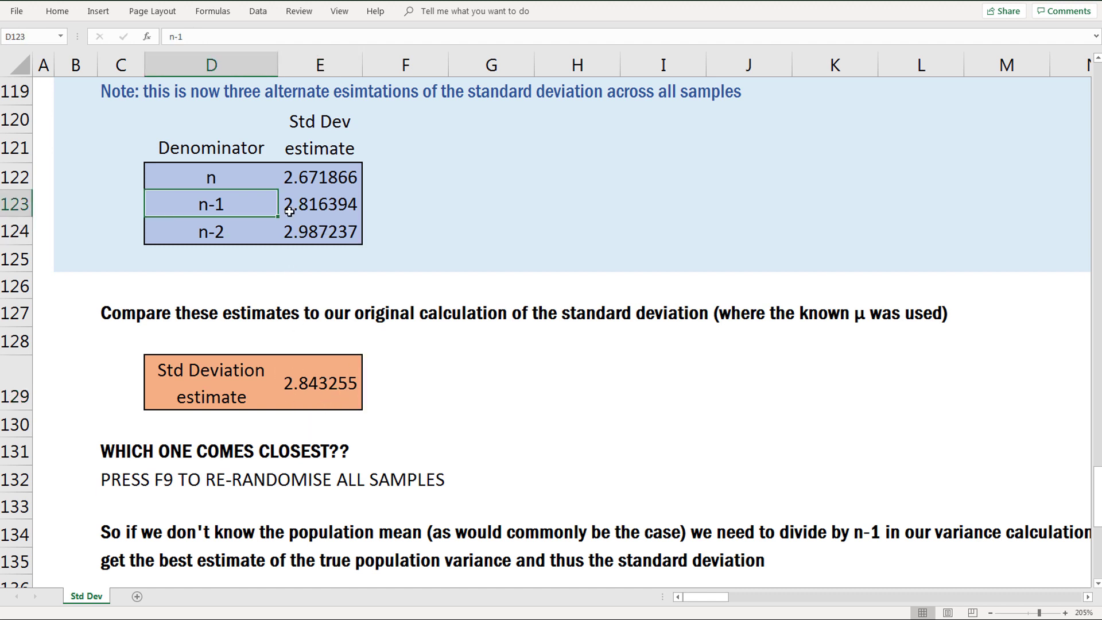
{"action": "left_click", "coordinate": [319, 208]}
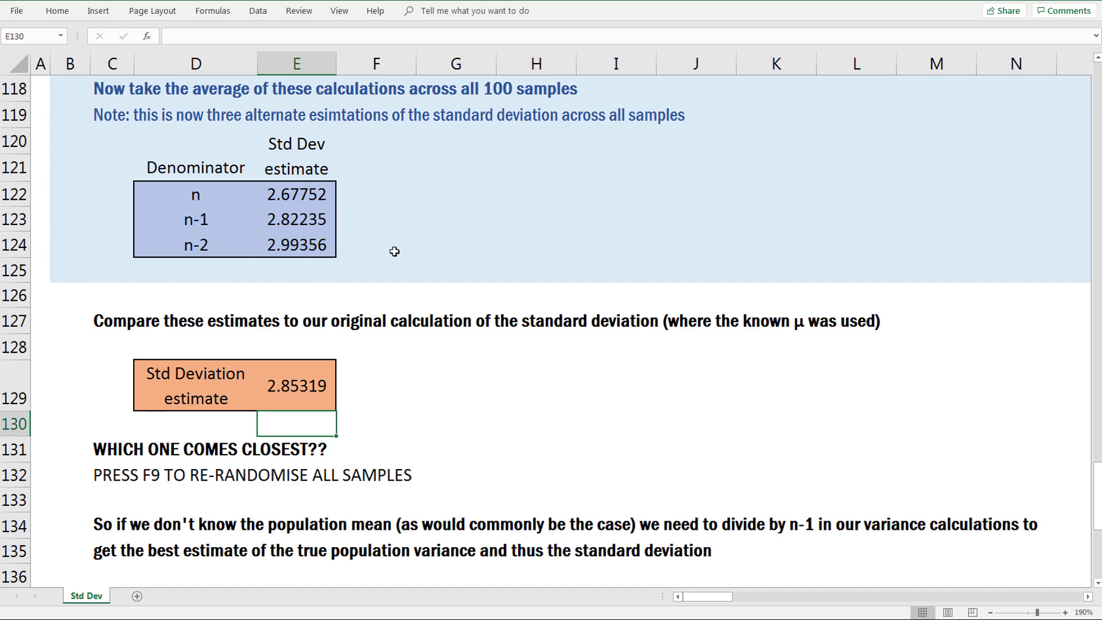
Re-randomise the =FLOOR.MATH(RAND()*10) digits, giving an n-1 average of 2.91298 against 2.91658
{"action": "scroll", "coordinate": [396, 256], "scroll_direction": "up", "scroll_amount": 13}
{"action": "scroll", "coordinate": [408, 267], "scroll_direction": "up", "scroll_amount": 15}
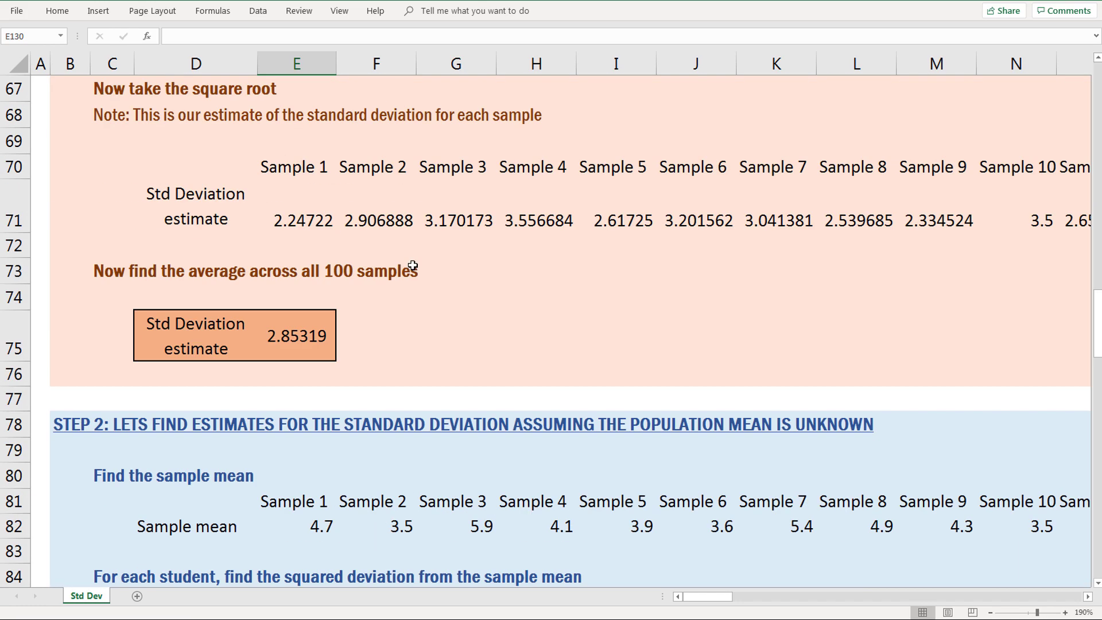
{"action": "scroll", "coordinate": [412, 264], "scroll_direction": "up", "scroll_amount": 3}
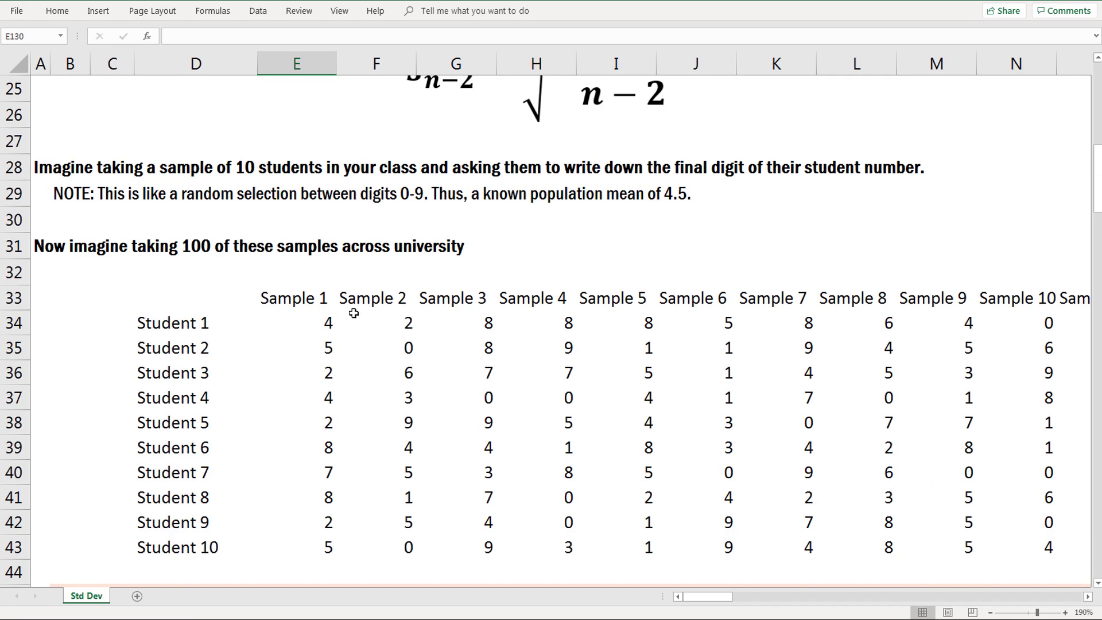
{"action": "double_click", "coordinate": [320, 325]}
{"action": "key", "text": "Return"}
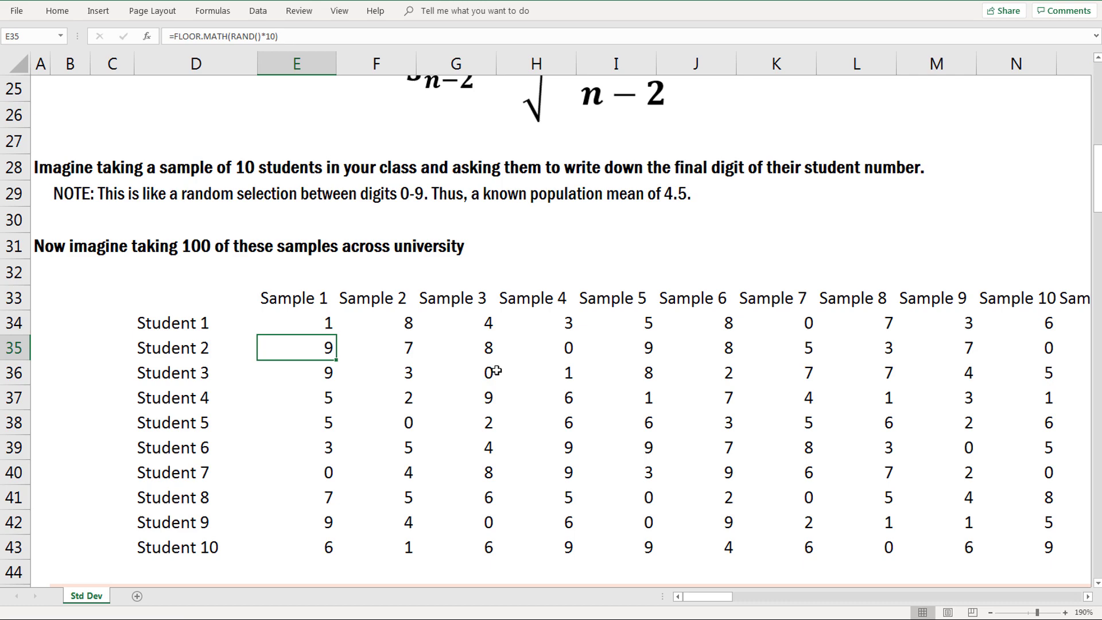
{"action": "scroll", "coordinate": [497, 370], "scroll_direction": "down", "scroll_amount": 20}
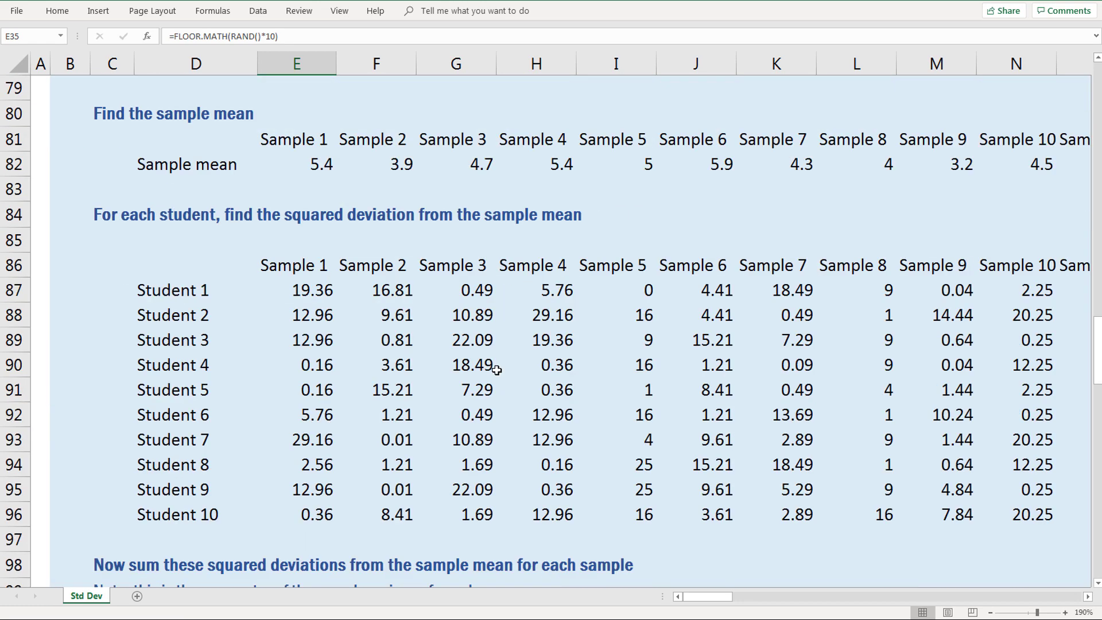
{"action": "scroll", "coordinate": [497, 371], "scroll_direction": "down", "scroll_amount": 7}
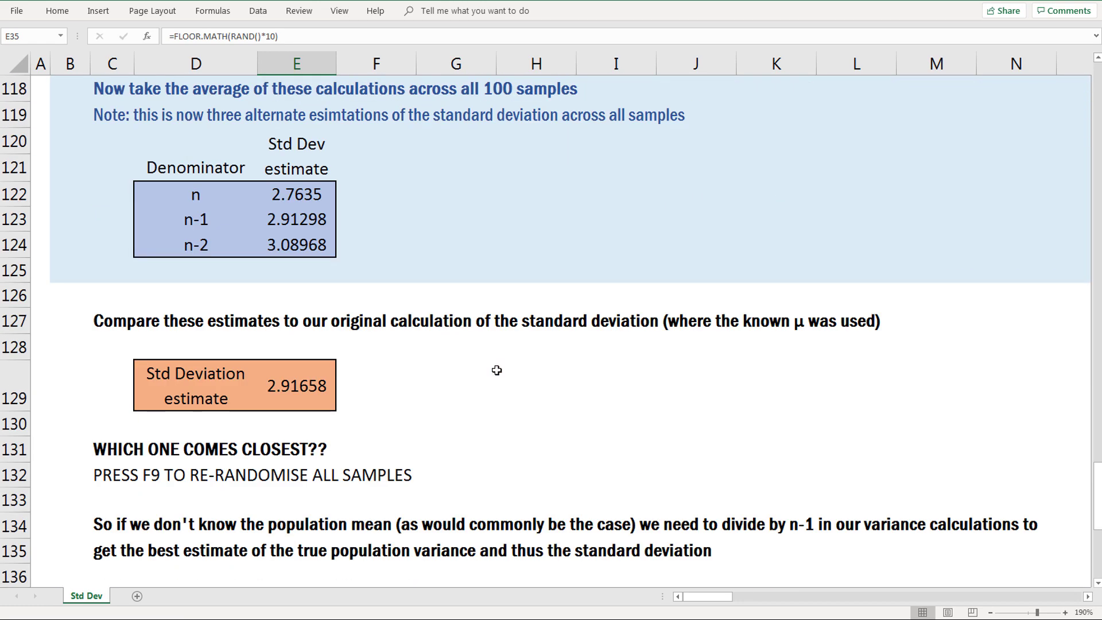